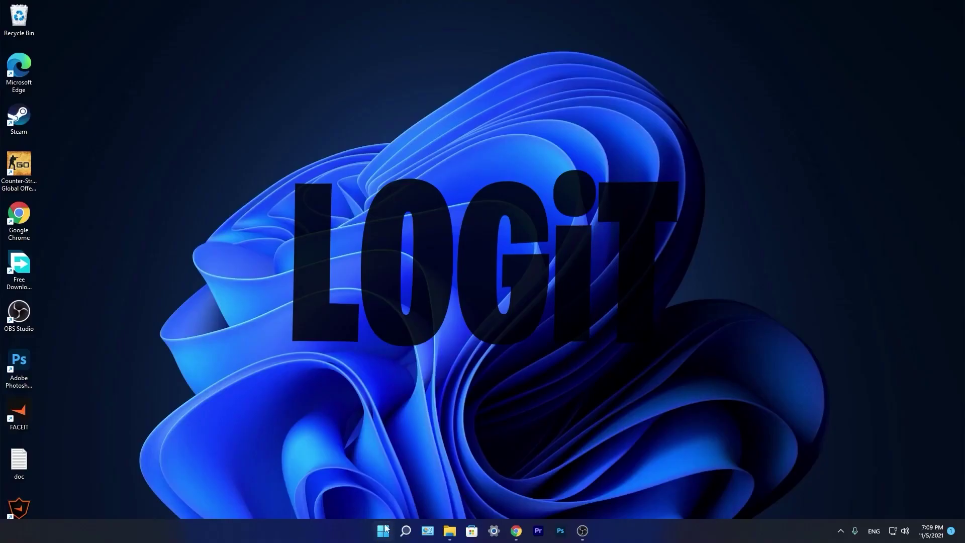
Launch Settings from Start and confirm Game Mode is on under Gaming
left_click(384, 531)
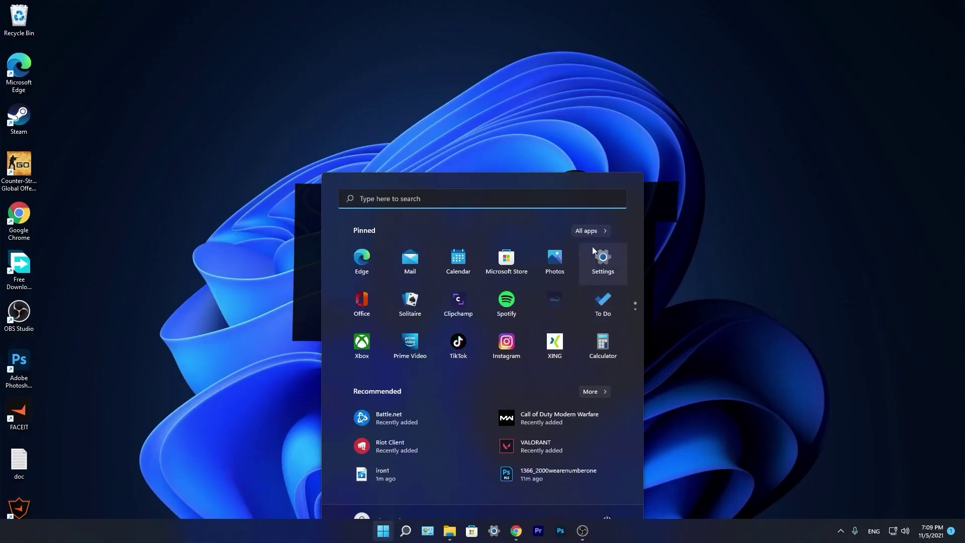
left_click(600, 259)
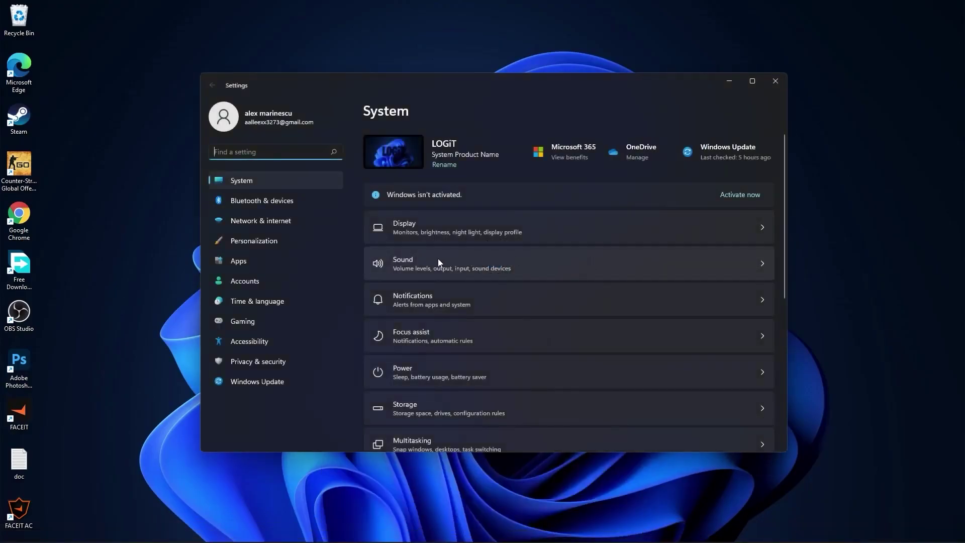
left_click(279, 320)
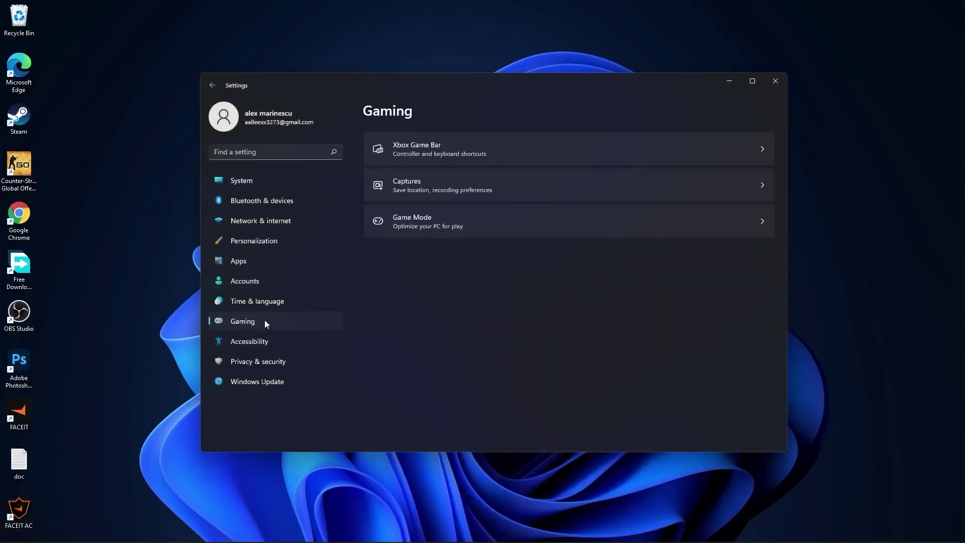
left_click(419, 220)
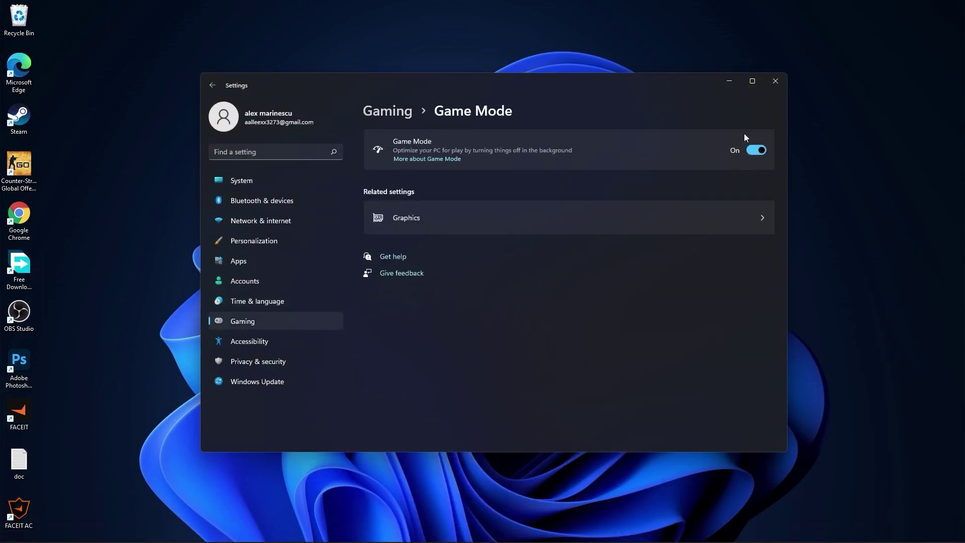
Verify hardware-accelerated GPU scheduling is on in default graphics settings and return to Graphics
left_click(420, 218)
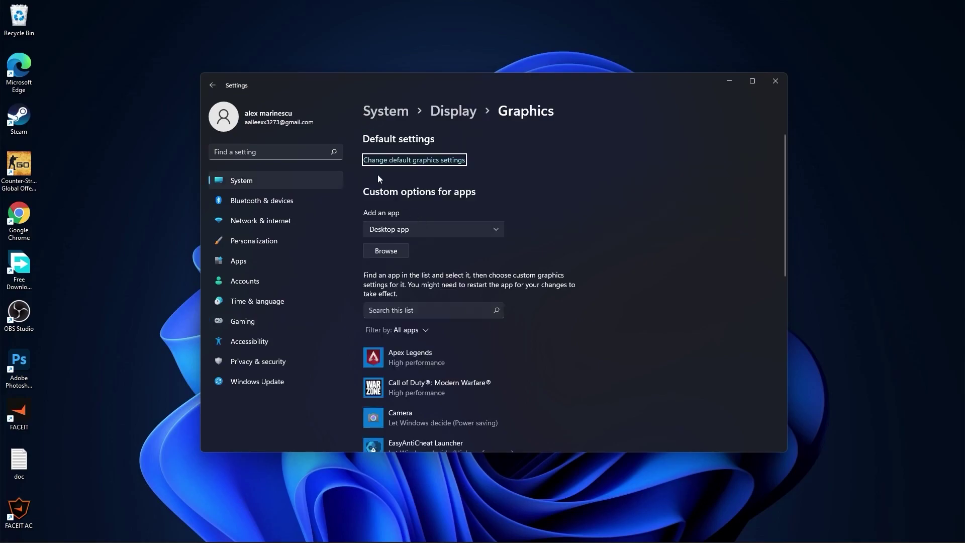
left_click(419, 161)
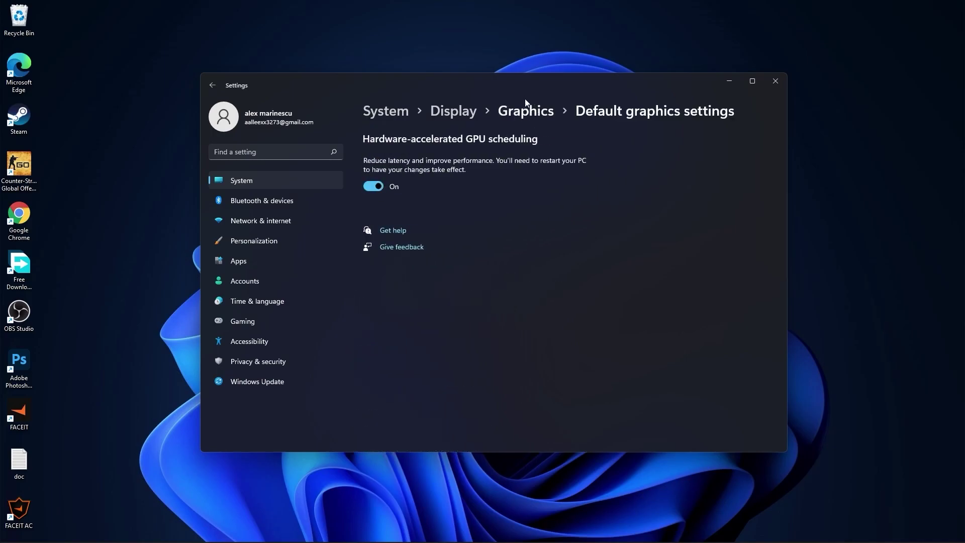
left_click(523, 115)
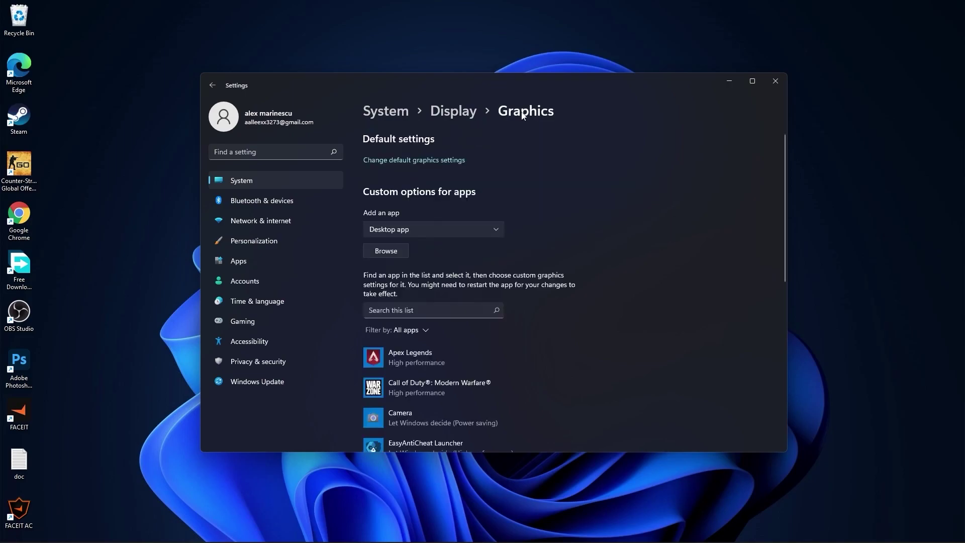
Browse to D:\SteamLibrary\steamapps\common\Ironsight_wpg and select the ironsight application
left_click(386, 250)
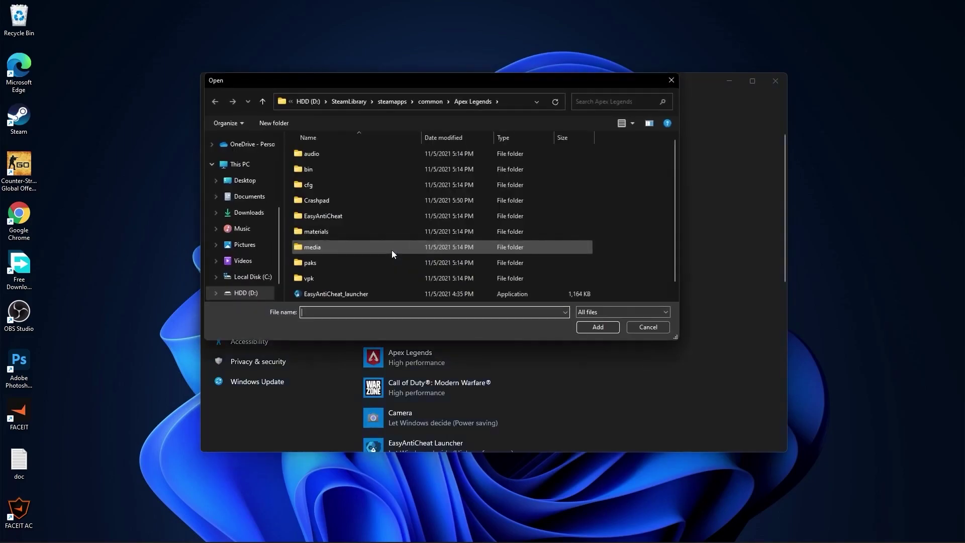
left_click(252, 275)
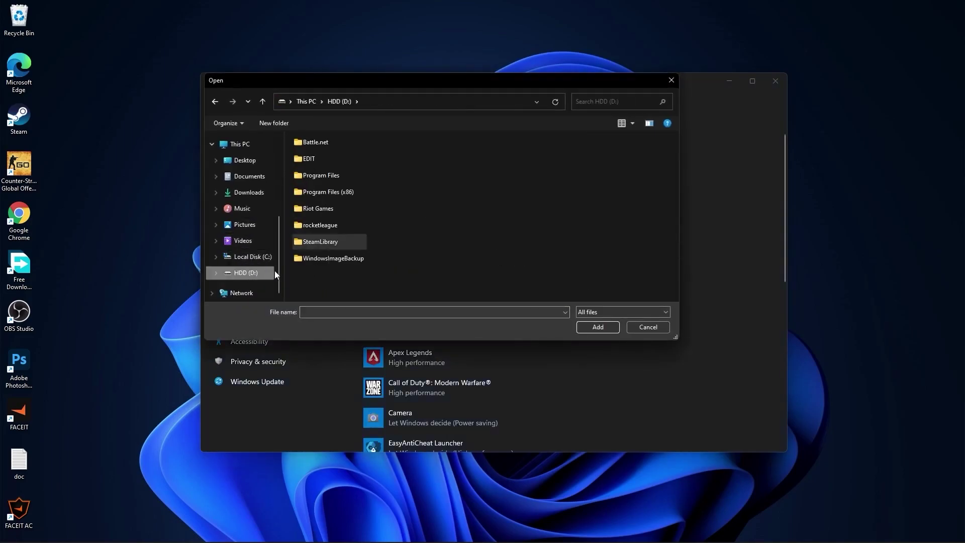
double_click(333, 243)
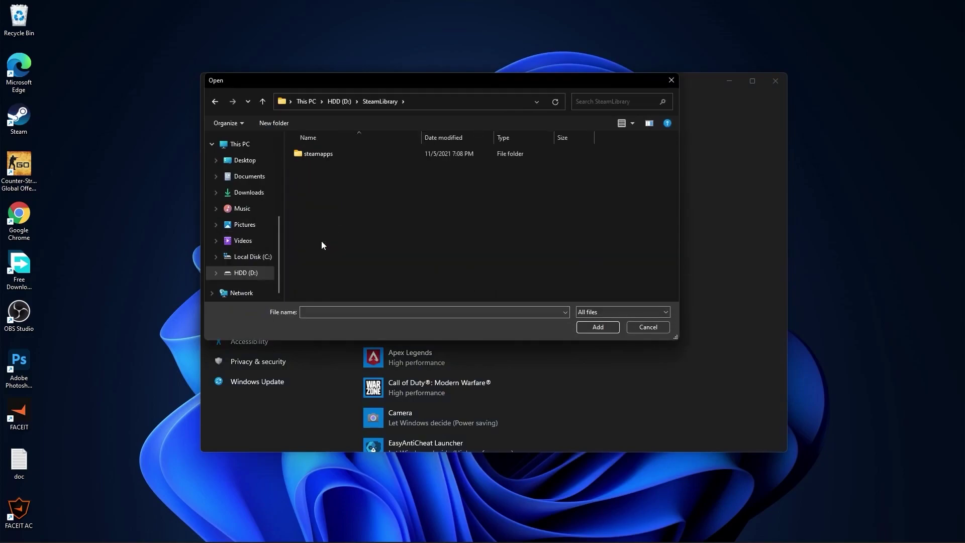
double_click(310, 156)
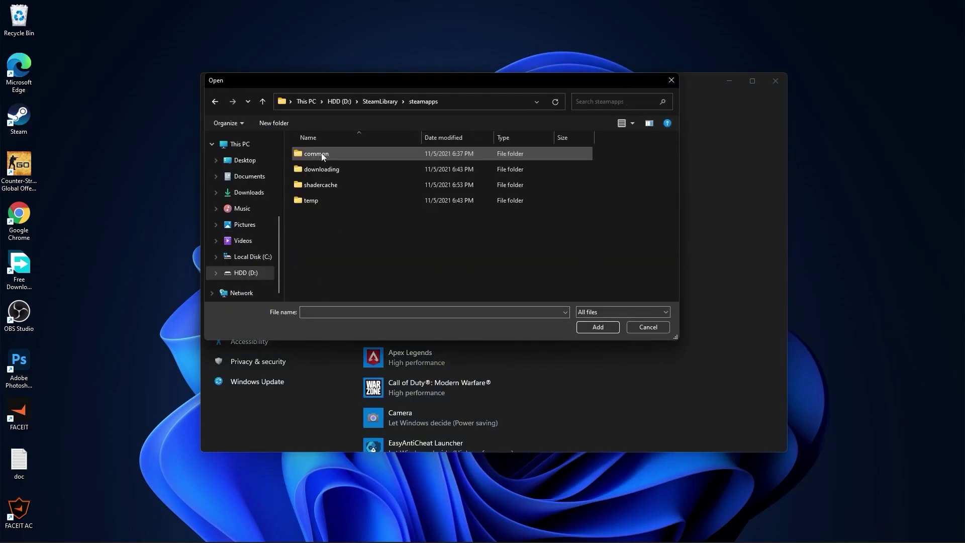
double_click(314, 155)
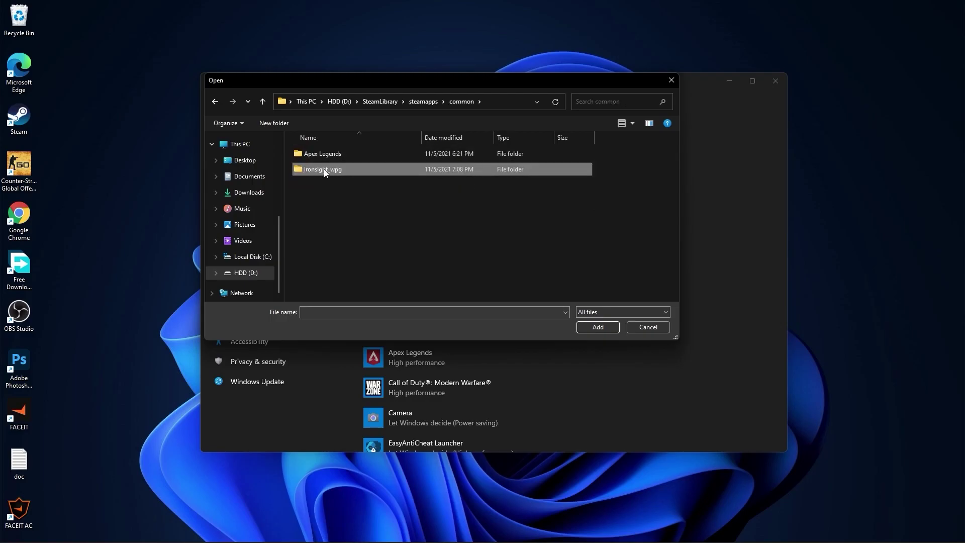
double_click(323, 169)
left_click(340, 262)
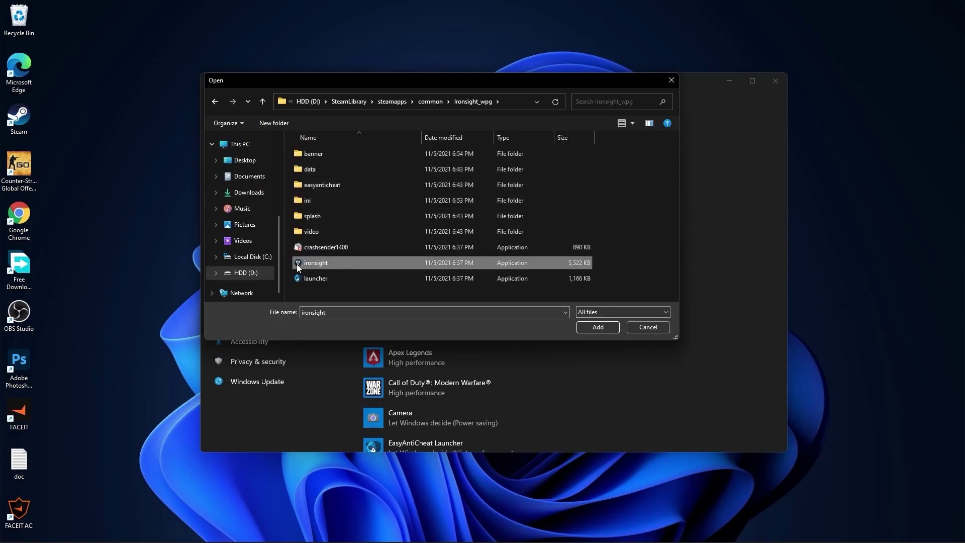
In ironsight's Compatibility properties, disable fullscreen optimizations
mouse_move(315, 262)
right_click(329, 263)
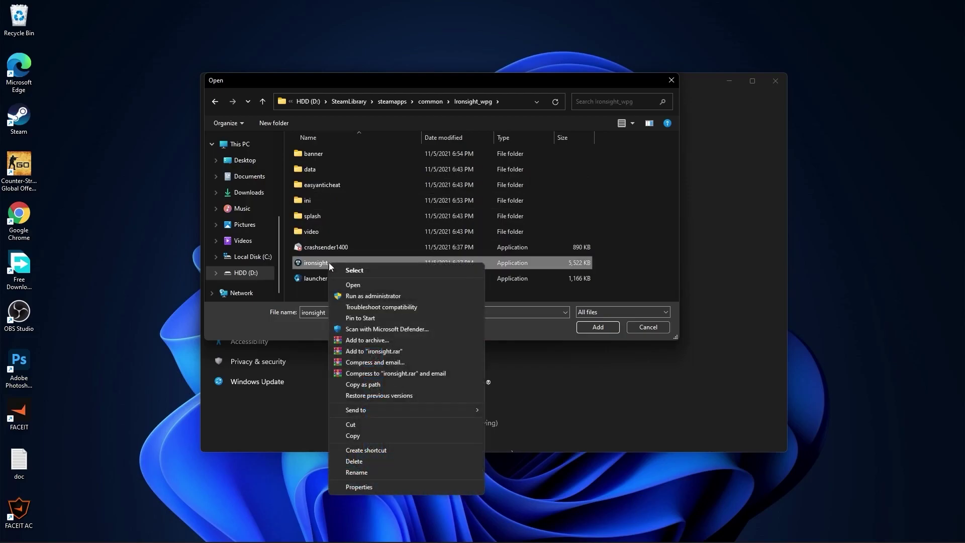
left_click(369, 488)
left_click(423, 289)
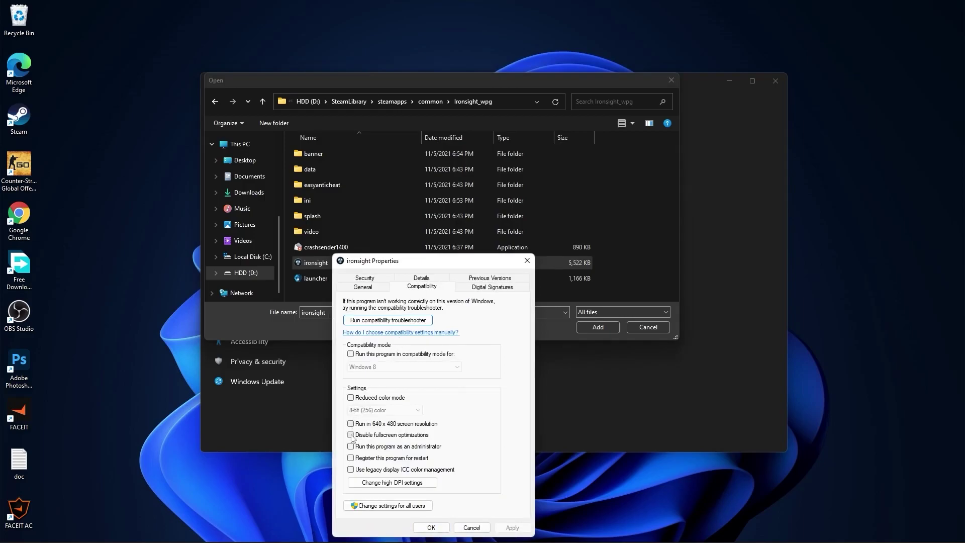
left_click(351, 436)
Override high DPI scaling by Application and apply the compatibility changes
left_click(391, 484)
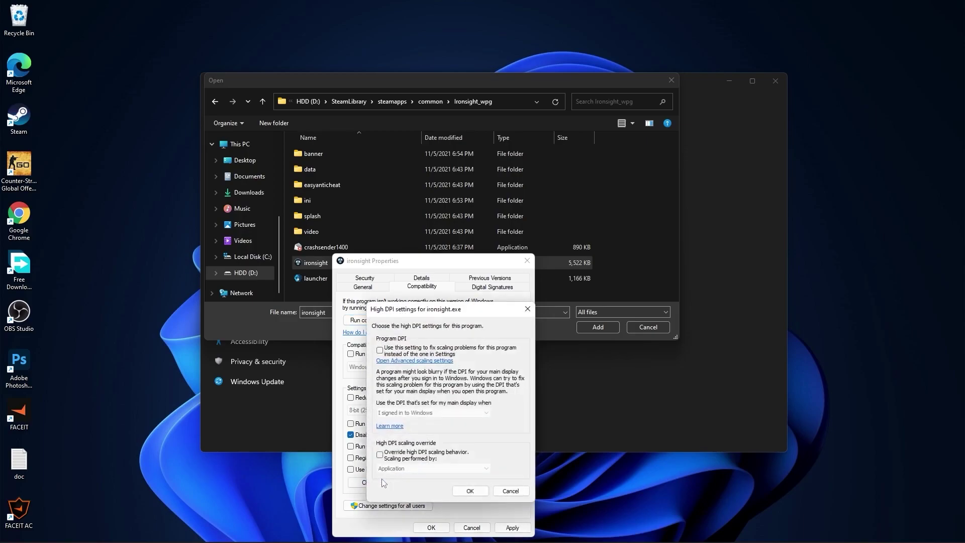
left_click(378, 453)
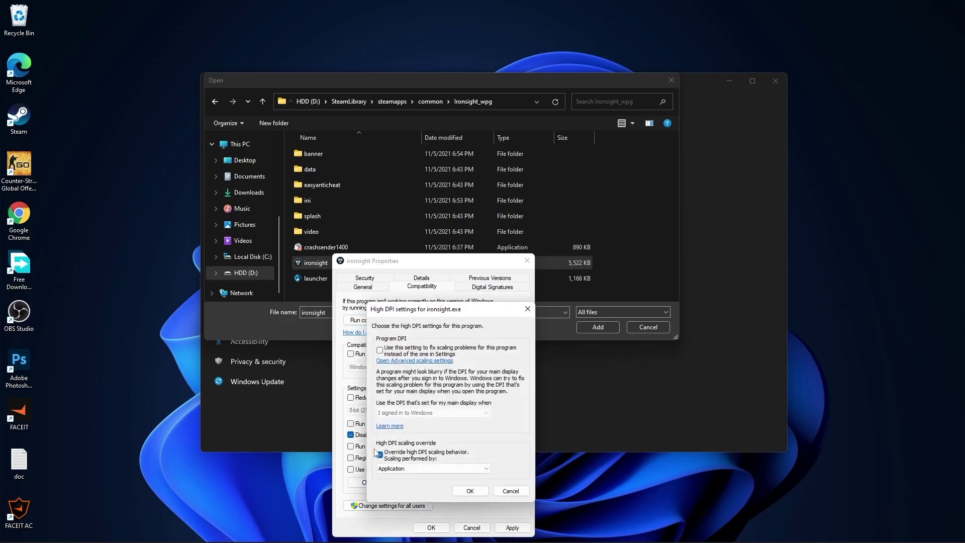
left_click(469, 491)
left_click(512, 527)
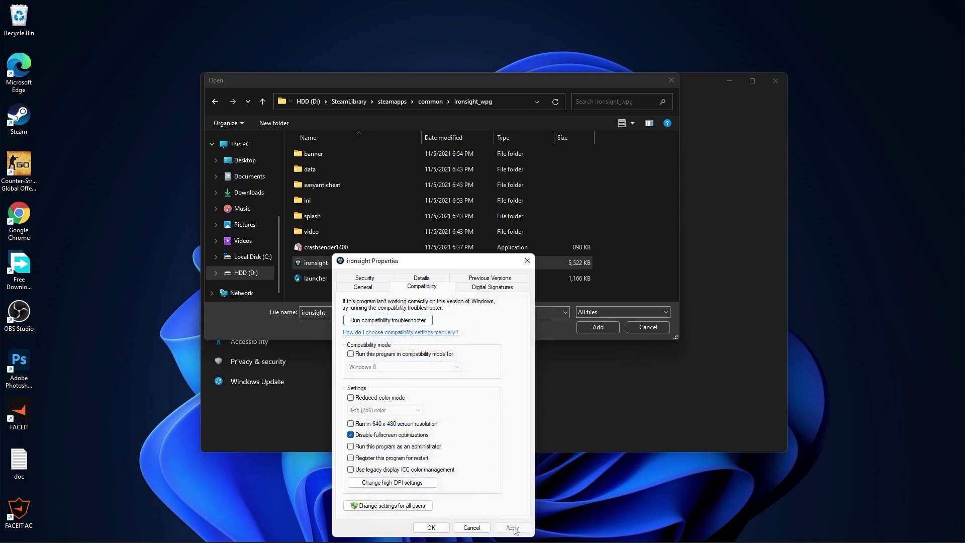
left_click(432, 527)
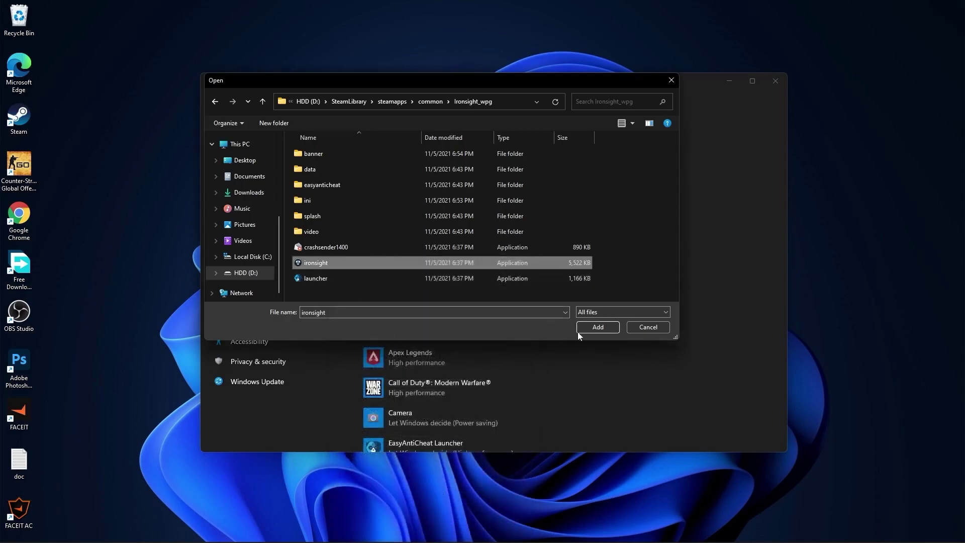
Add IronSight to the graphics list and save its preference as High performance
left_click(592, 328)
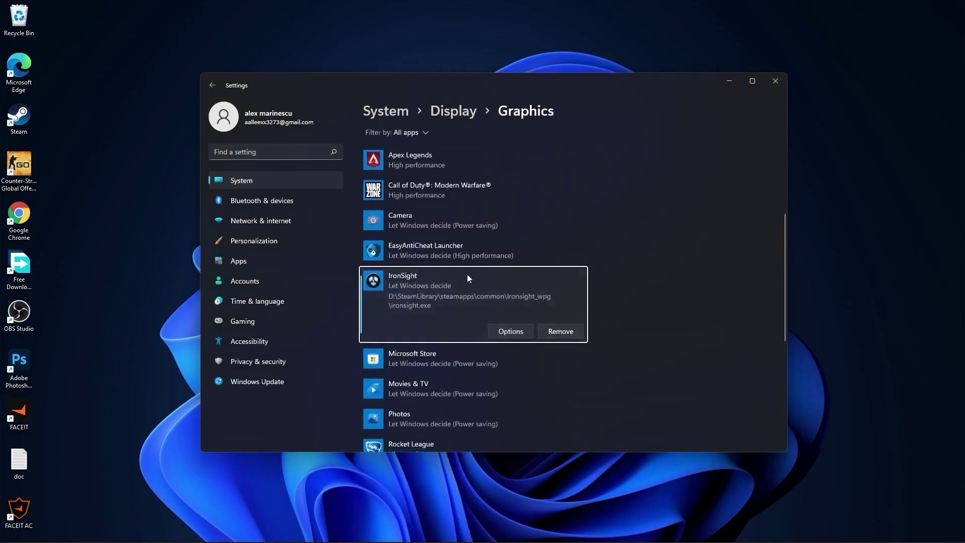
left_click(512, 331)
left_click(409, 273)
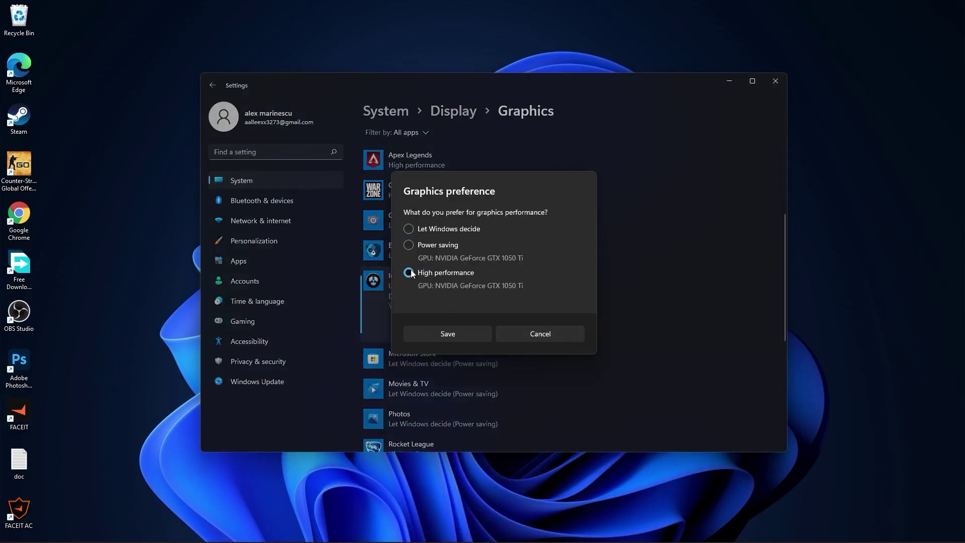
left_click(446, 333)
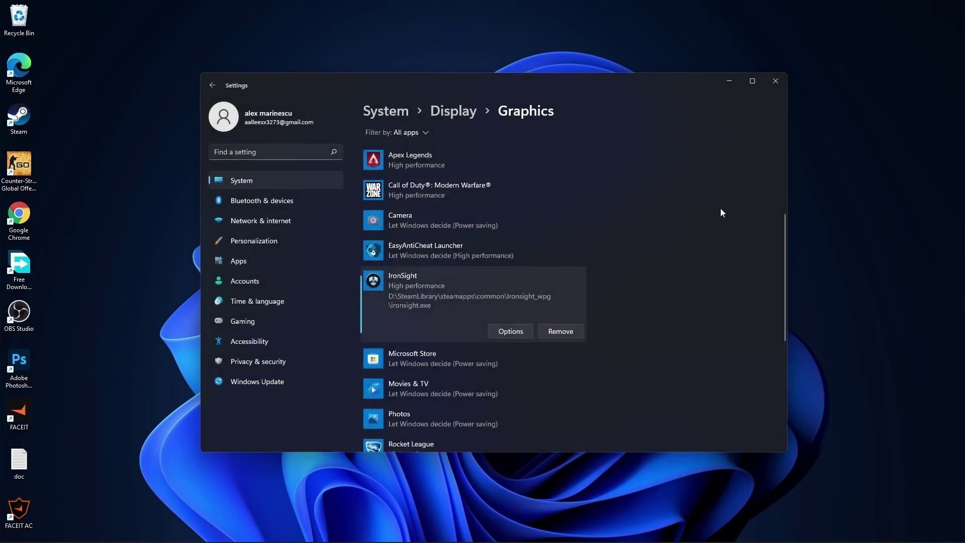
Reopen Settings, confirm Windows Update is up to date, and go to System
left_click(775, 81)
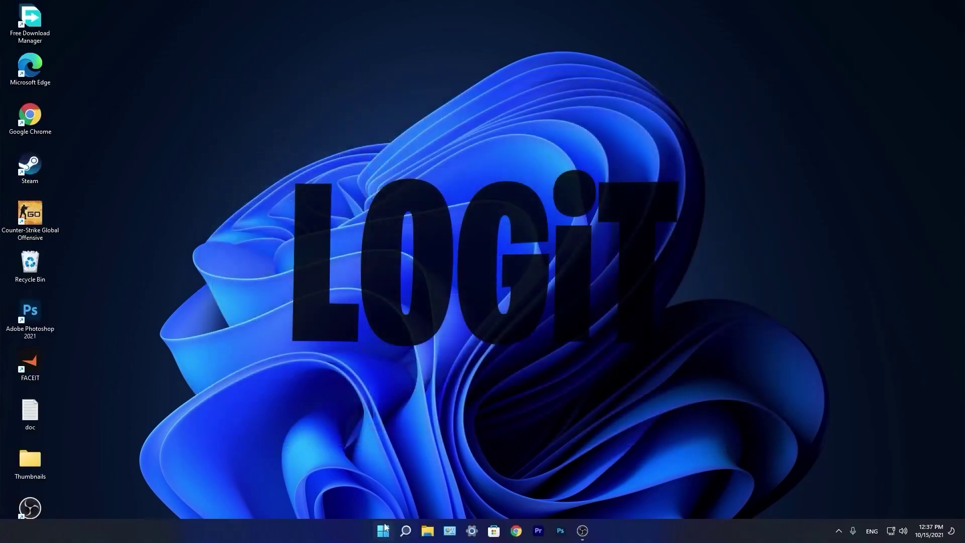
left_click(384, 530)
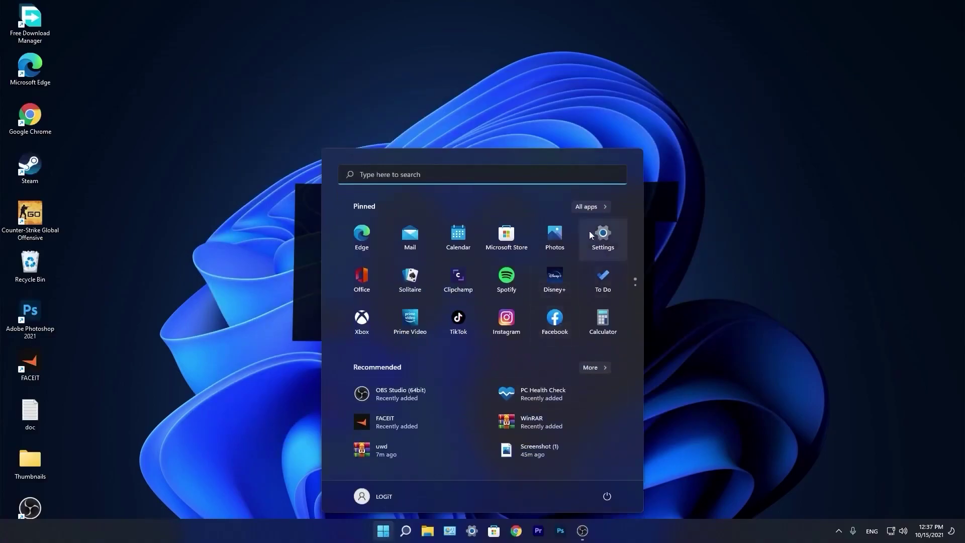
left_click(602, 240)
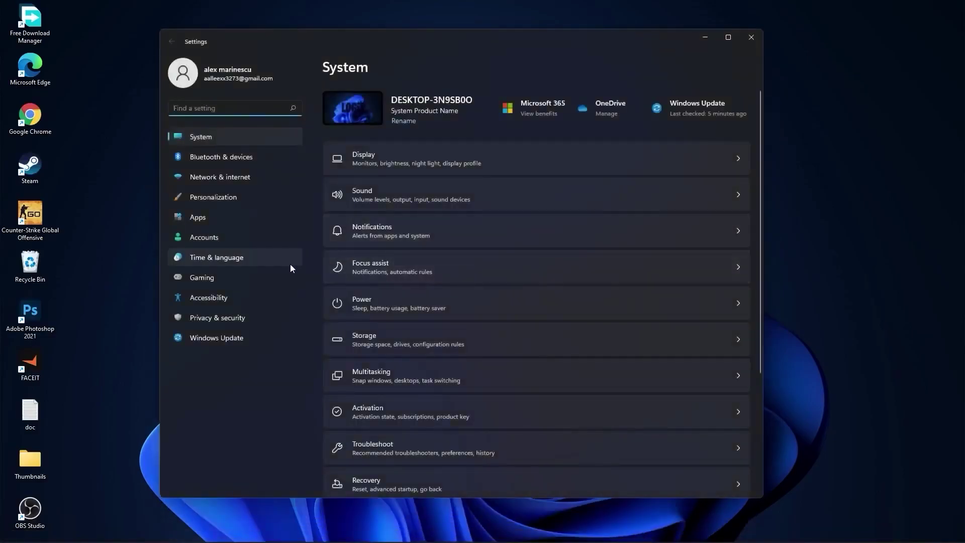
left_click(226, 339)
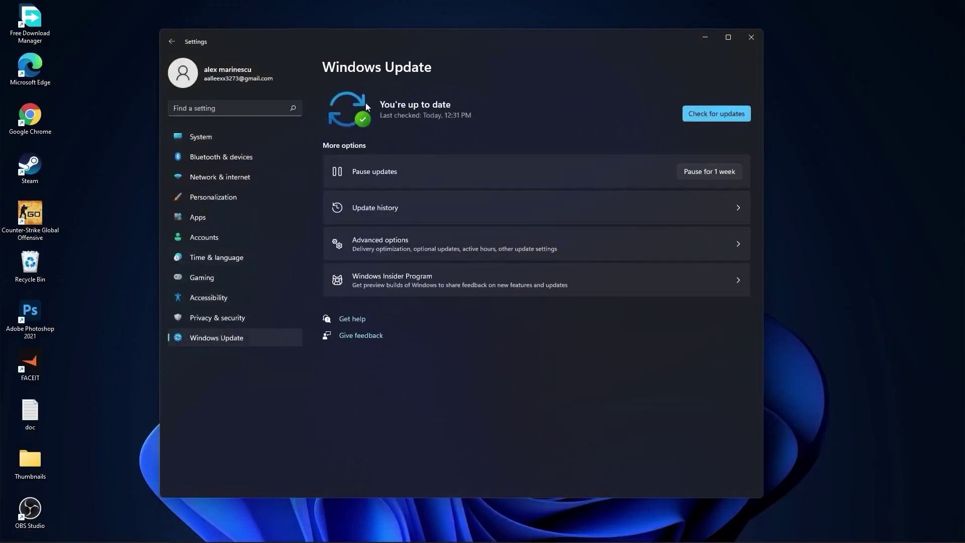
left_click(213, 135)
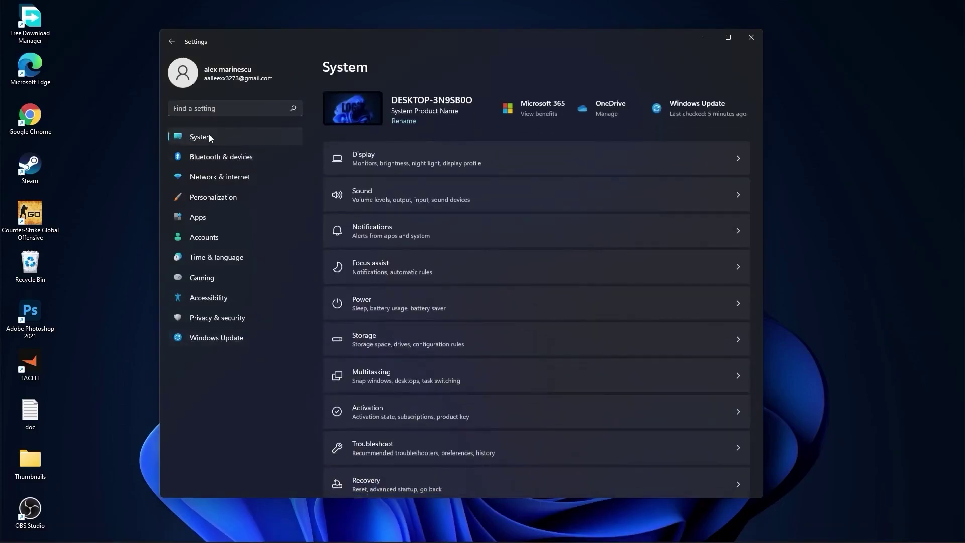
left_click(378, 156)
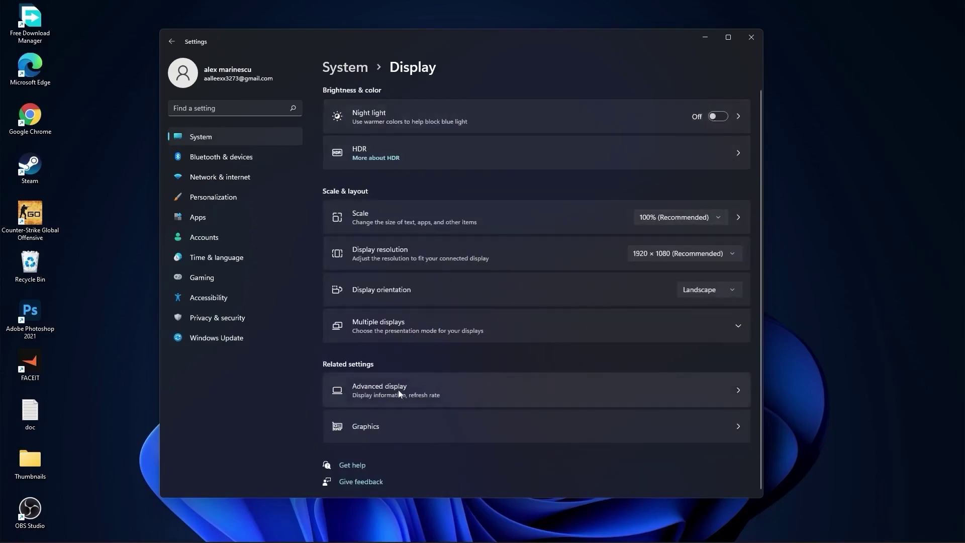
left_click(382, 392)
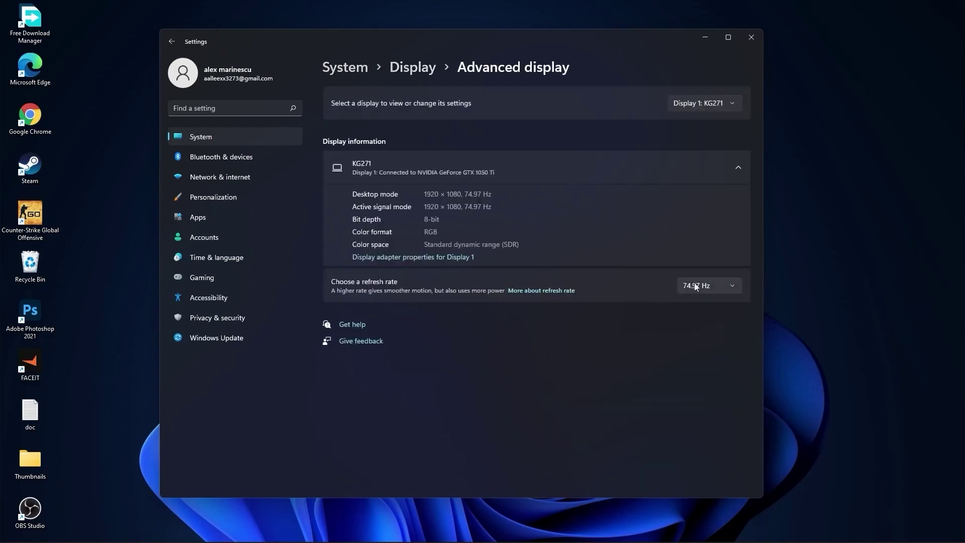
left_click(700, 286)
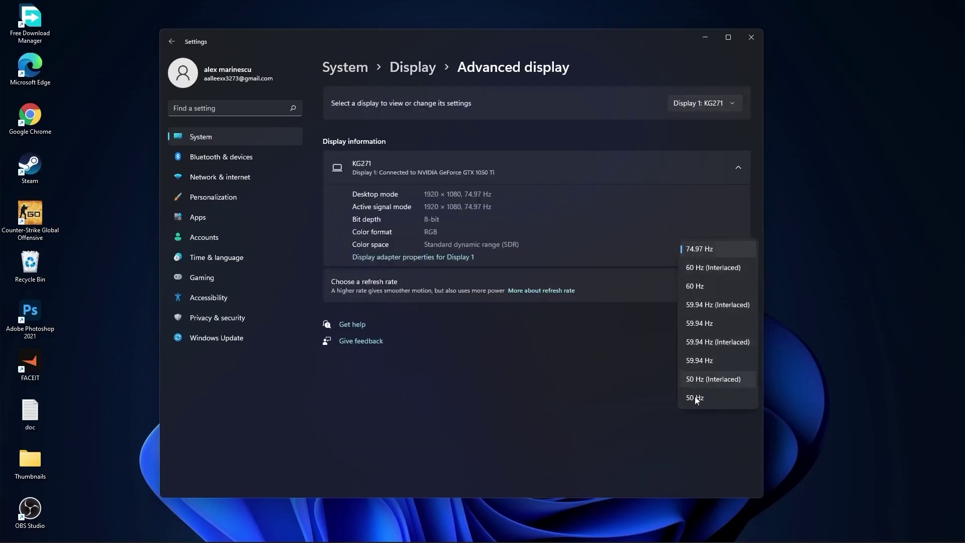
left_click(693, 249)
left_click(359, 74)
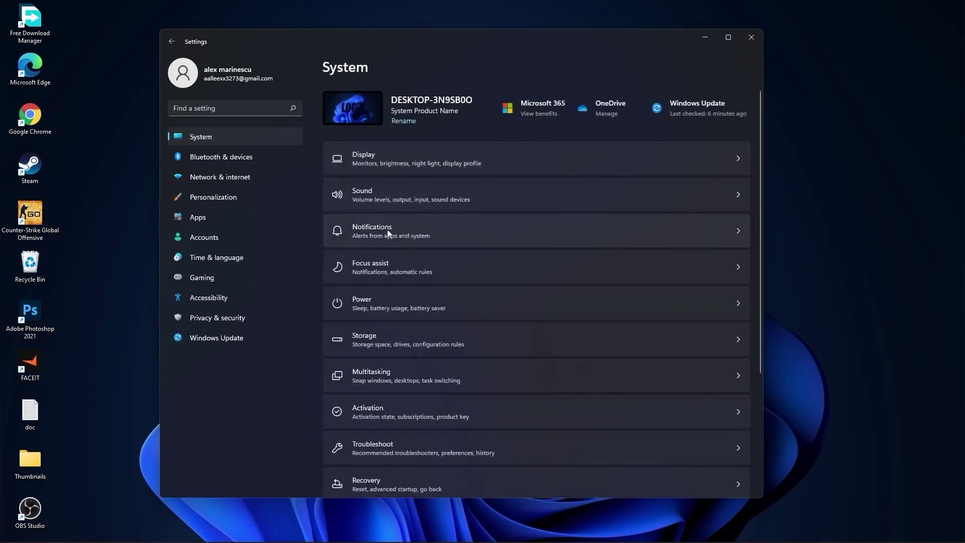
left_click(375, 232)
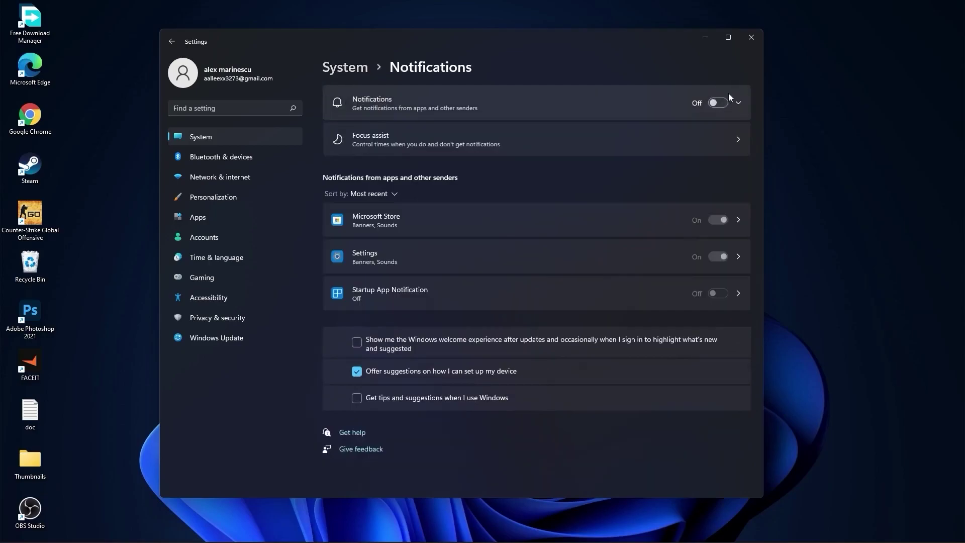
left_click(346, 67)
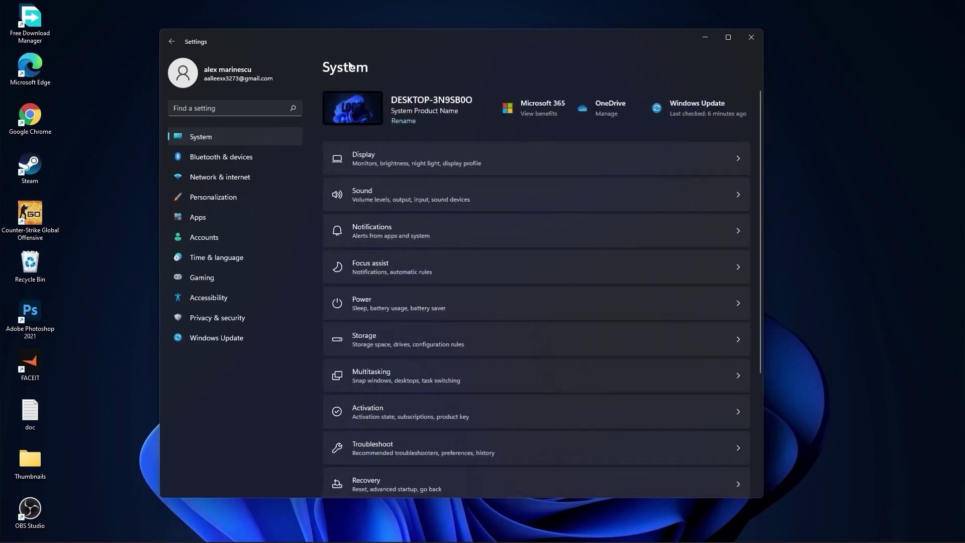
left_click(369, 265)
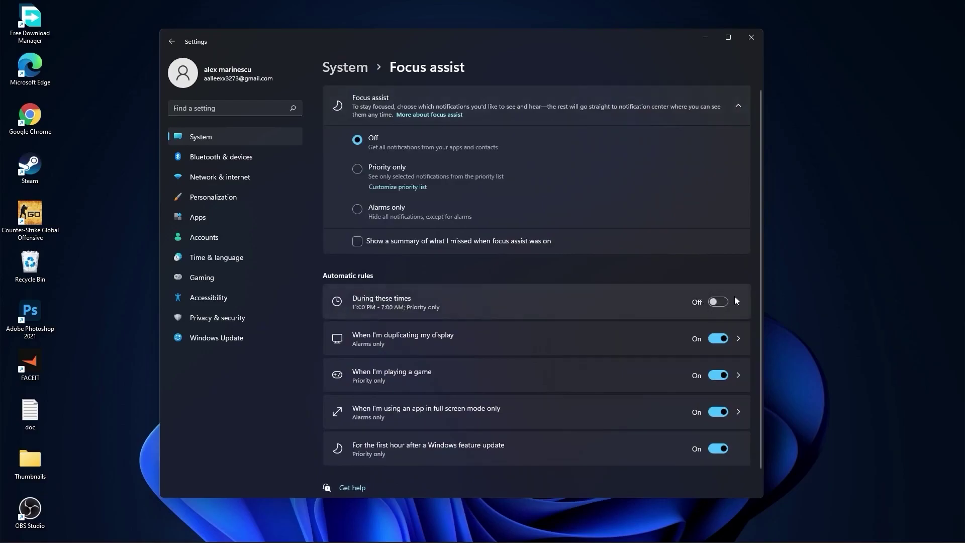
left_click(345, 67)
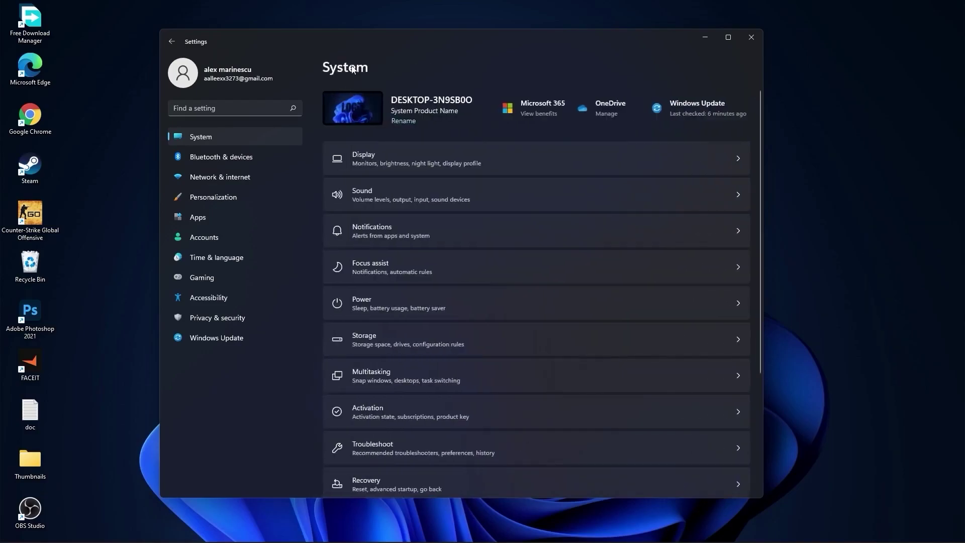
left_click(373, 305)
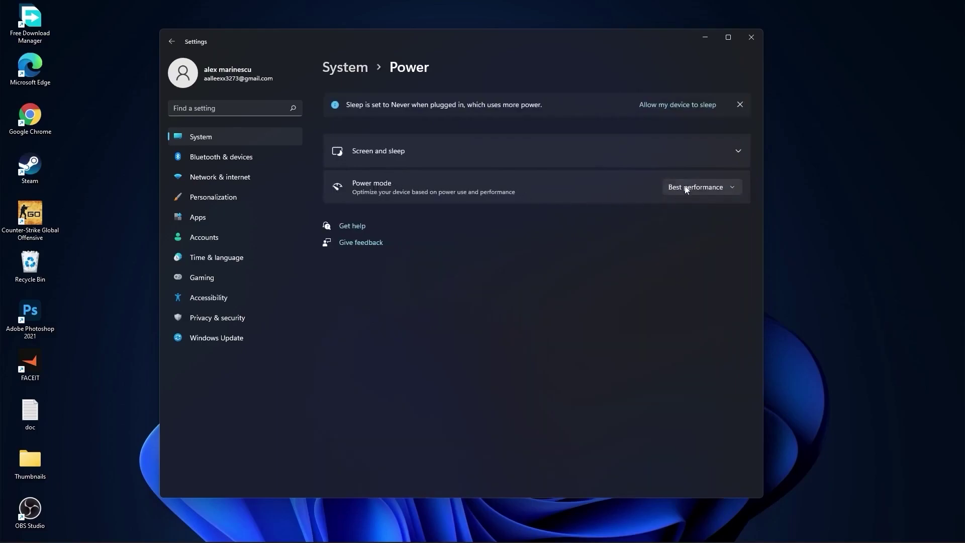
left_click(688, 189)
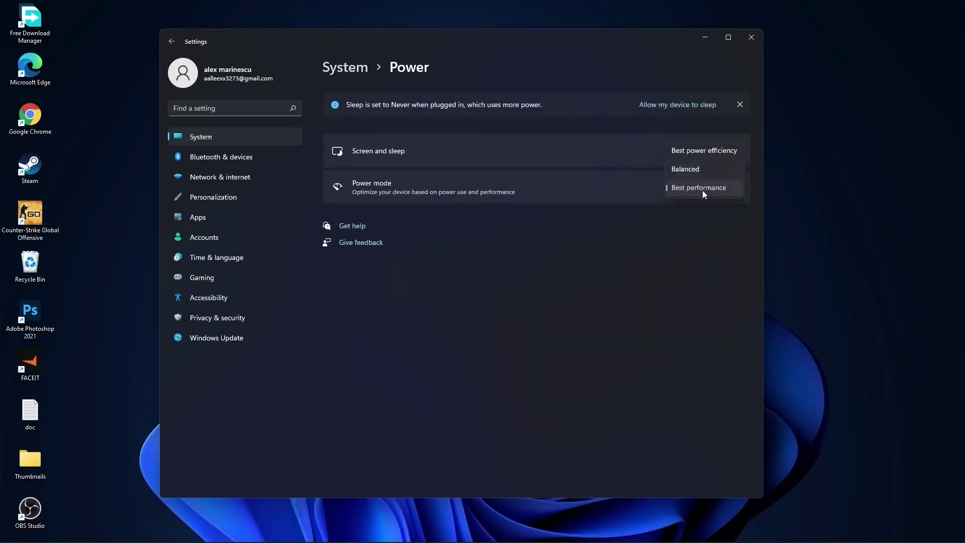
left_click(702, 190)
left_click(341, 70)
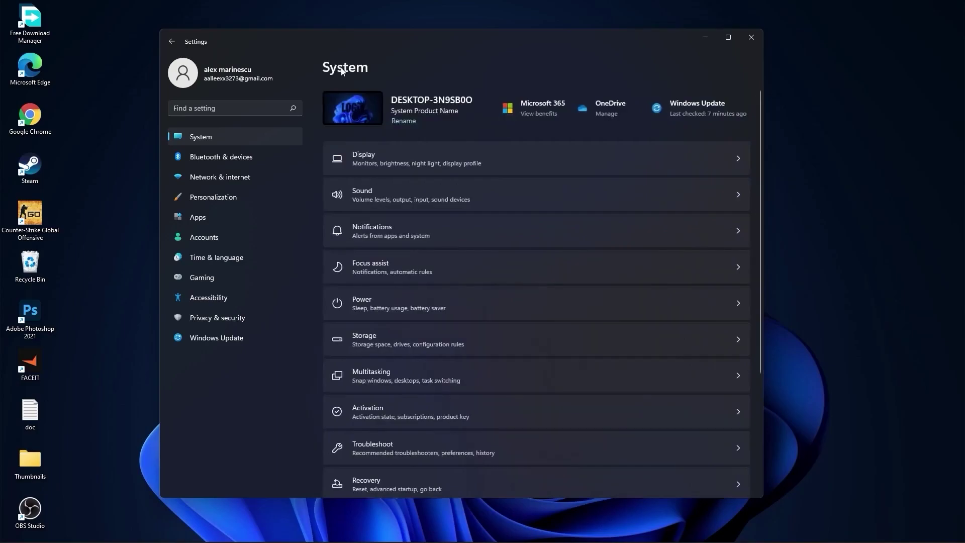
In Storage cleanup recommendations, mark Downloads and previous Windows installations and start the 45.3 GB cleanup
left_click(369, 338)
scroll(372, 338, "down", 2)
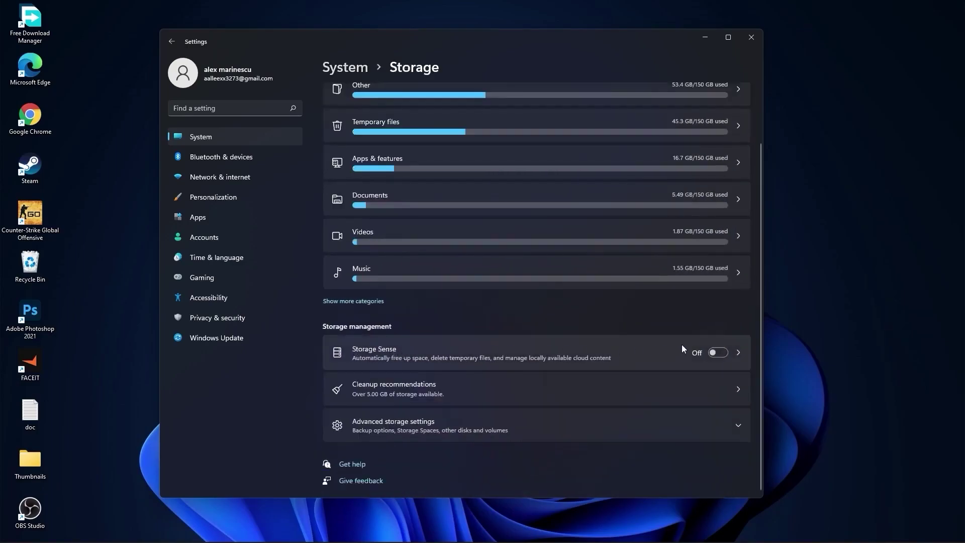
left_click(394, 385)
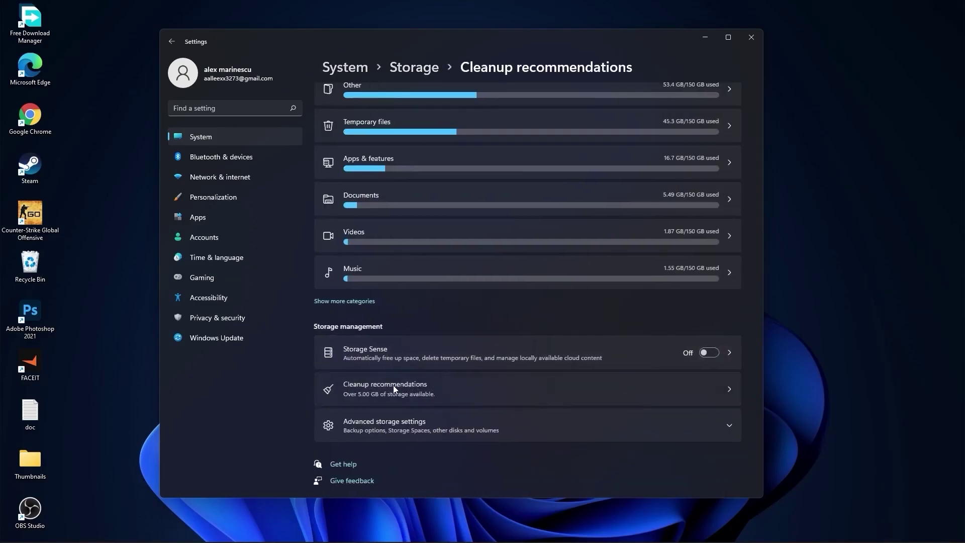
left_click(360, 144)
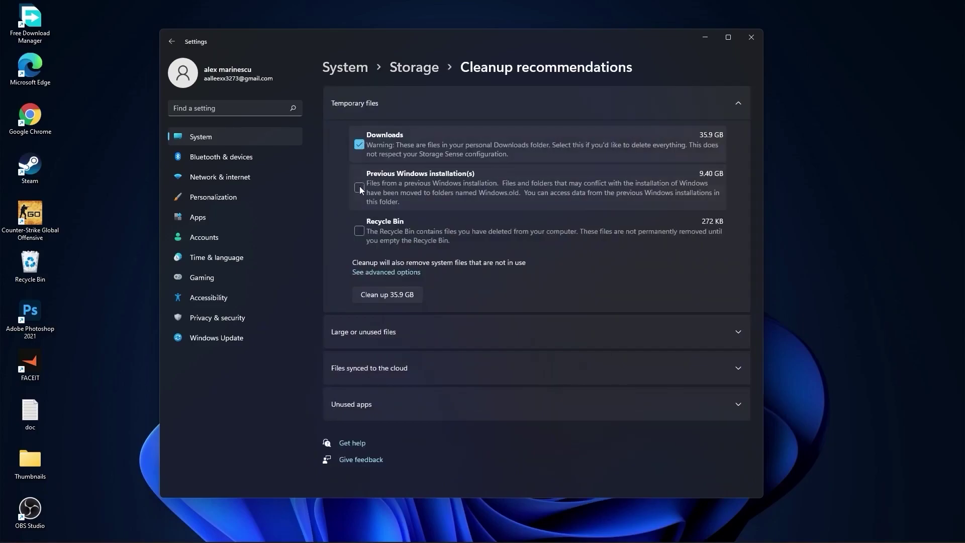
left_click(359, 188)
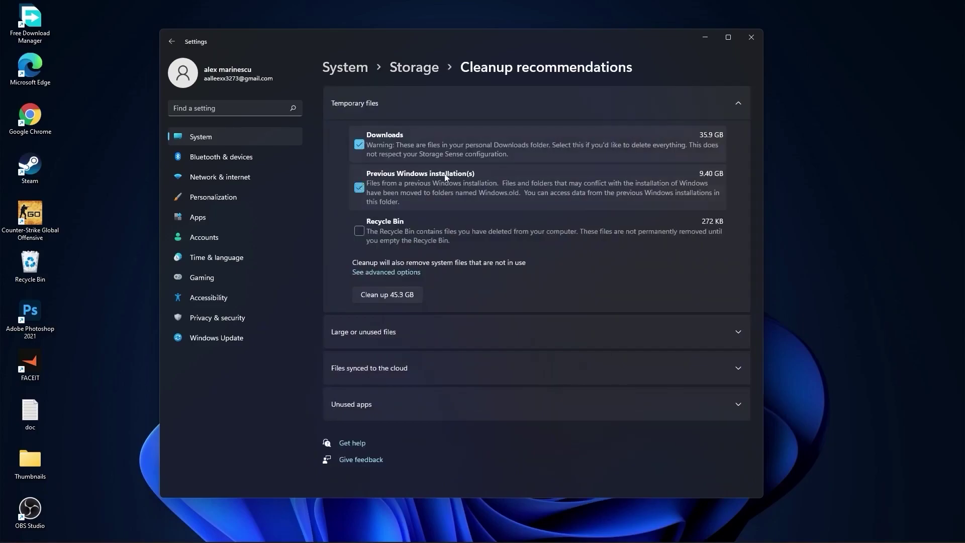
left_click(387, 294)
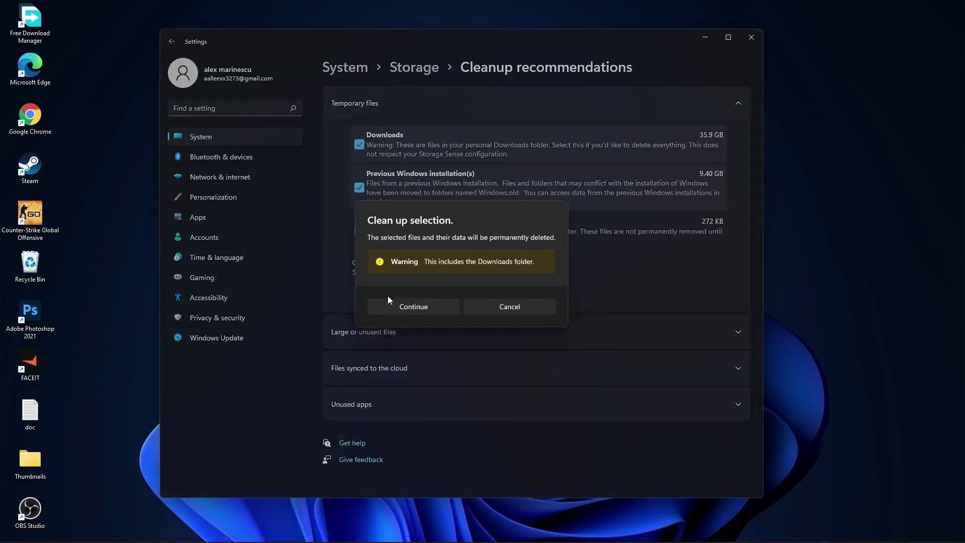
Confirm permanent deletion of the 45.3 GB, then review Multitasking settings unchanged
left_click(421, 306)
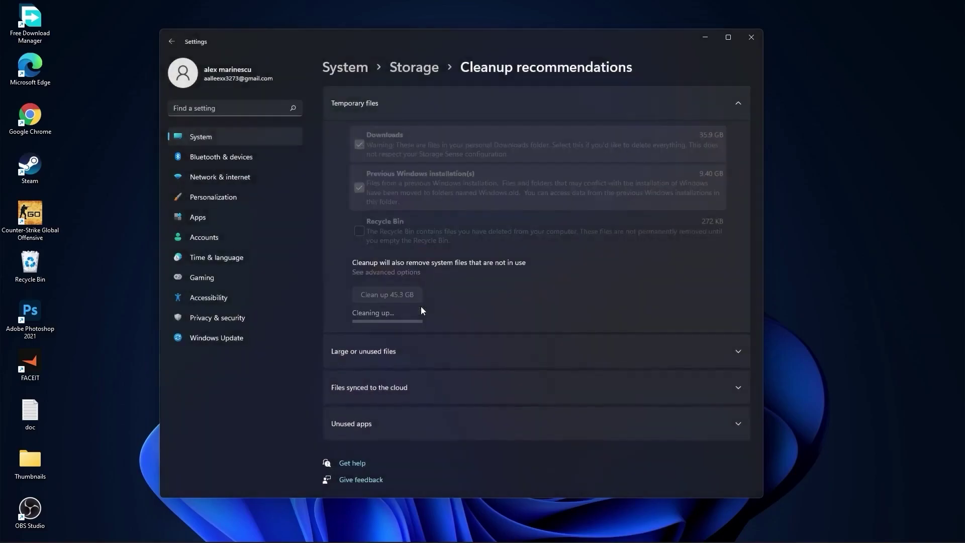
left_click(340, 69)
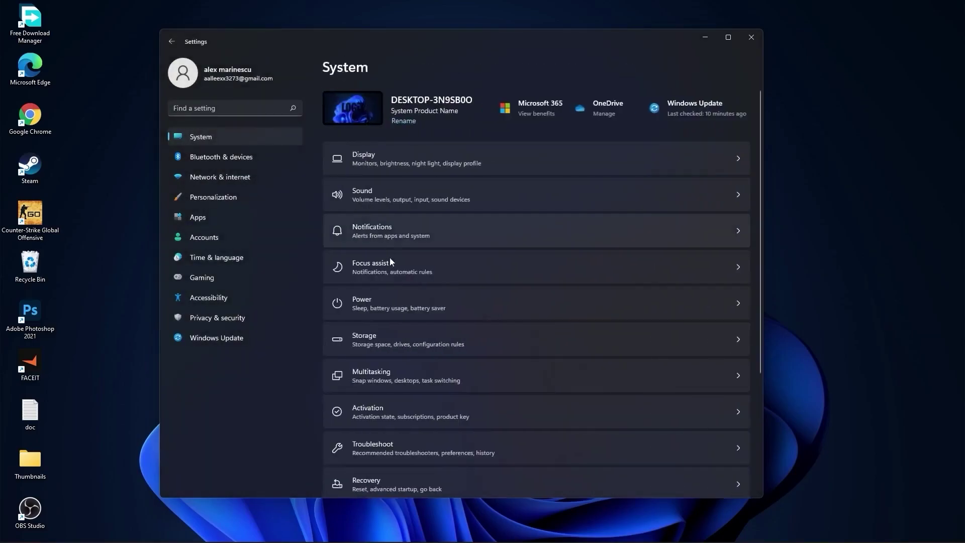
left_click(384, 373)
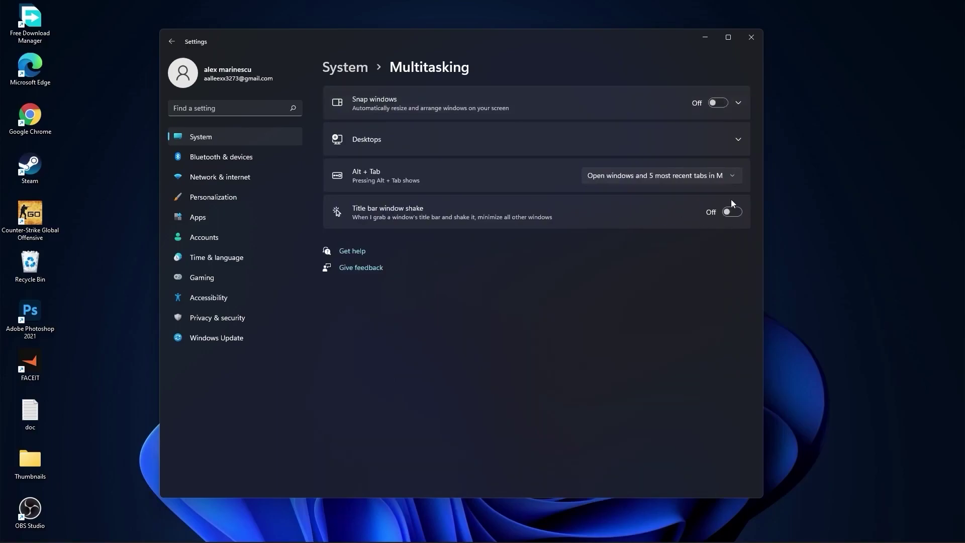
left_click(348, 74)
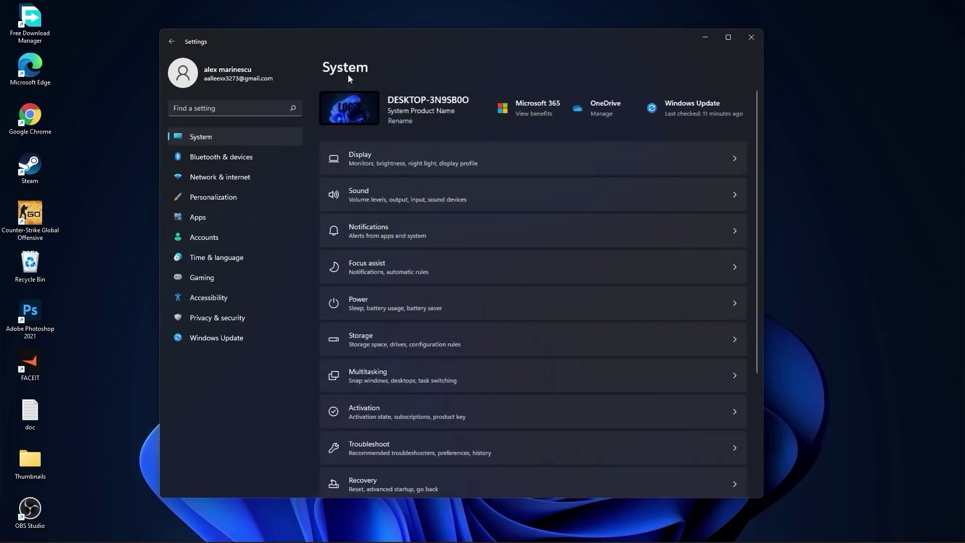
scroll(517, 336, "down", 3)
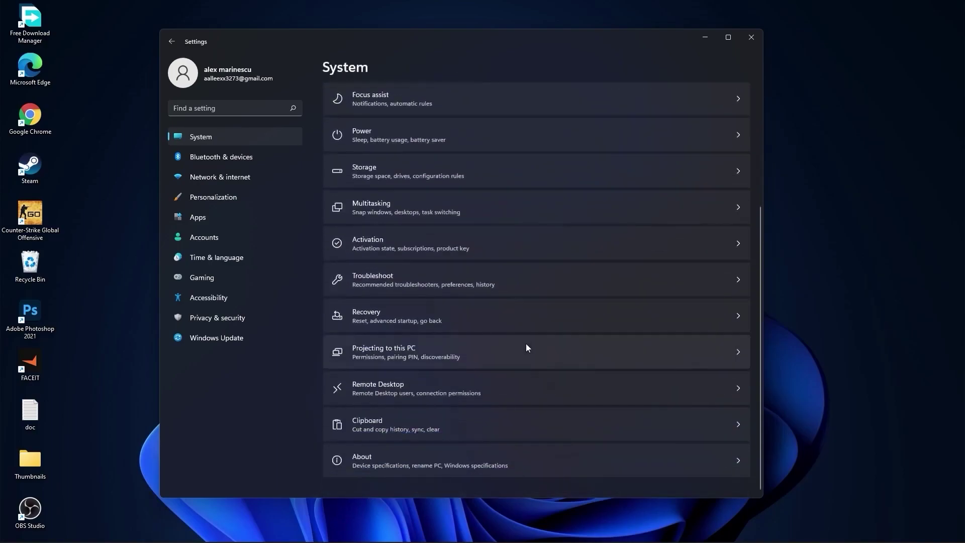
Review Remote Desktop left off, then bring up the Clipboard settings
left_click(385, 386)
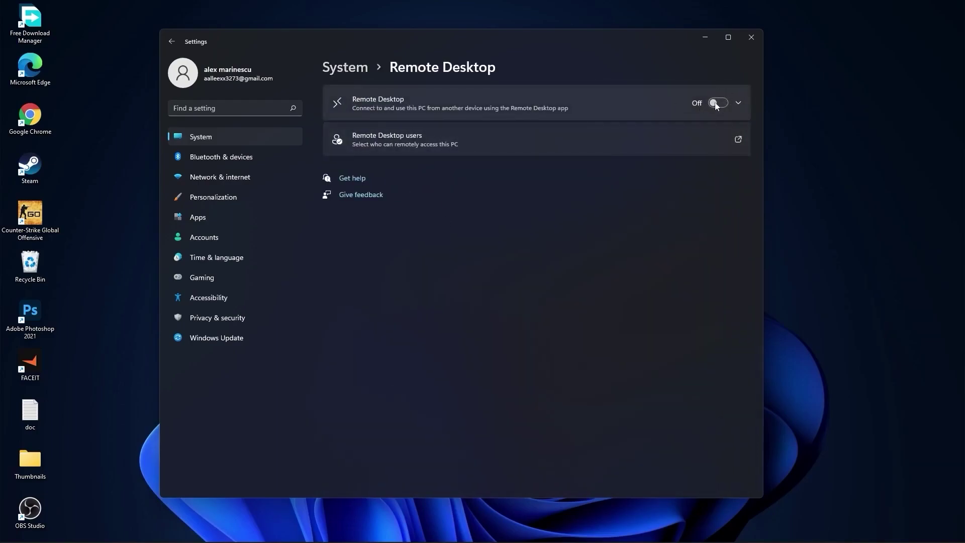
left_click(344, 68)
scroll(526, 344, "down", 5)
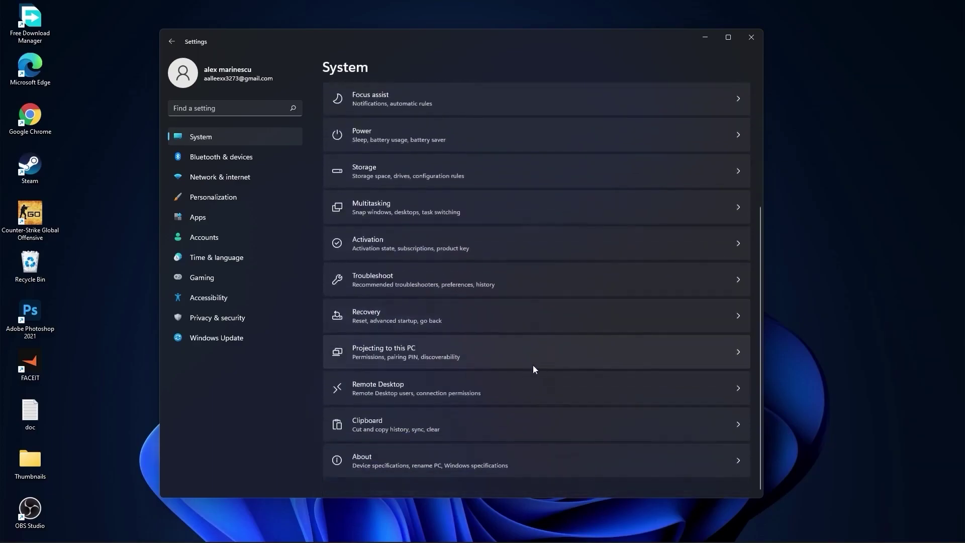
left_click(377, 419)
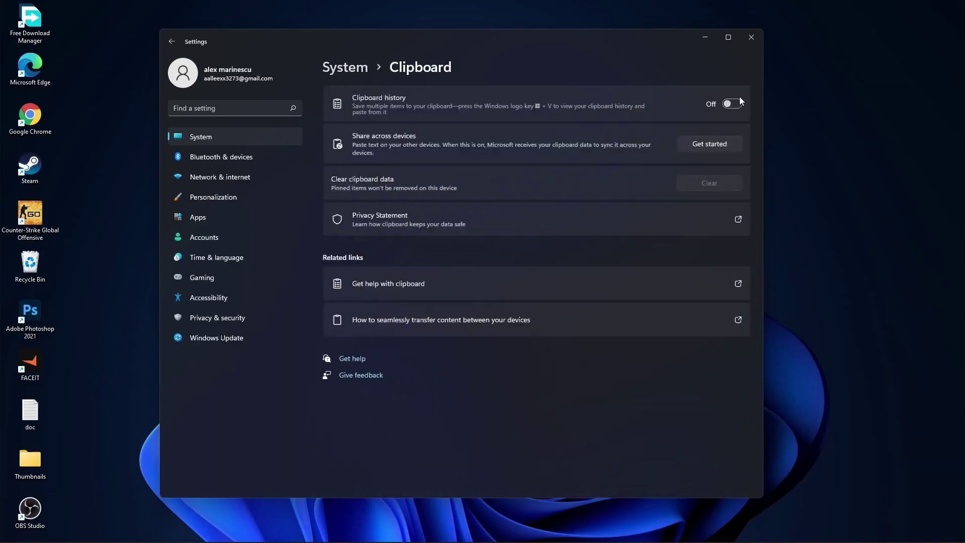
Look over the Personalization background type choices without changing them
left_click(344, 67)
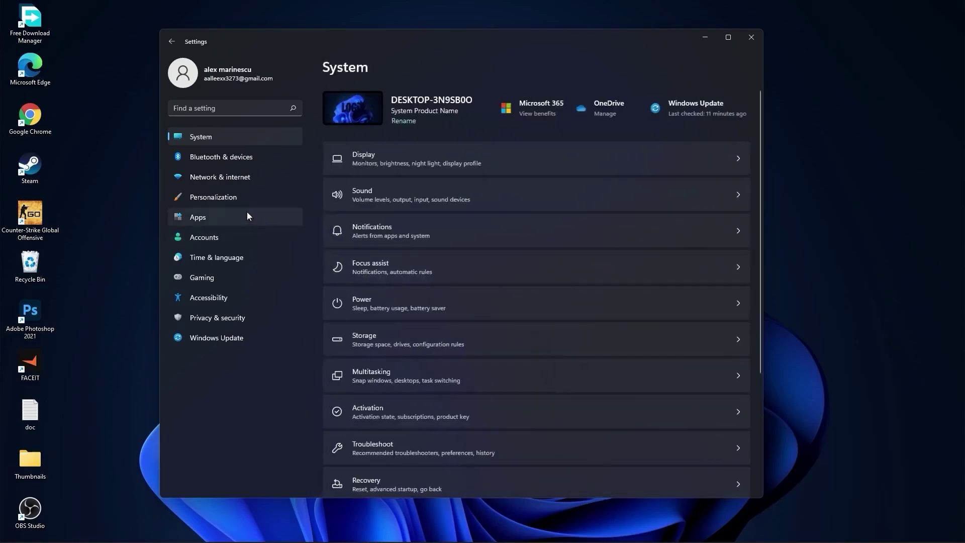
left_click(204, 198)
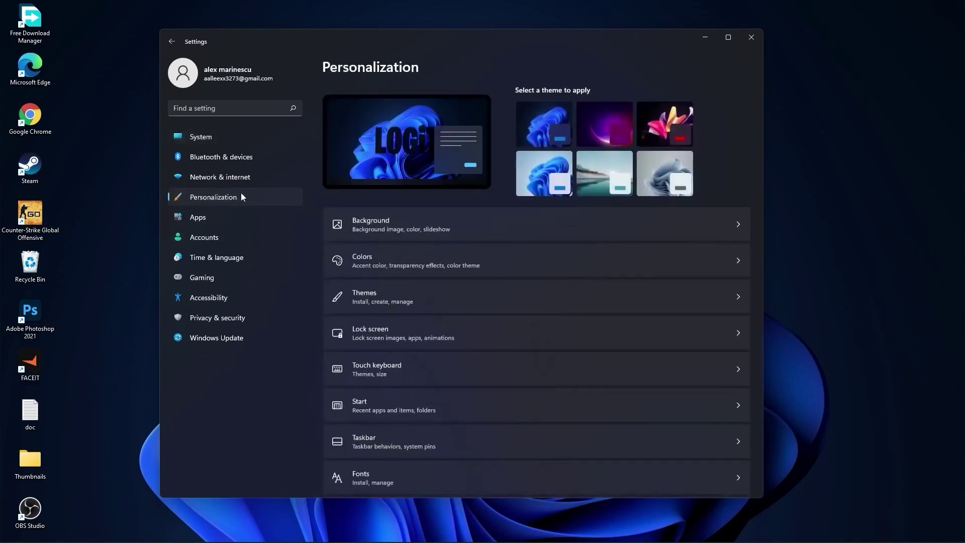
left_click(362, 219)
left_click(695, 204)
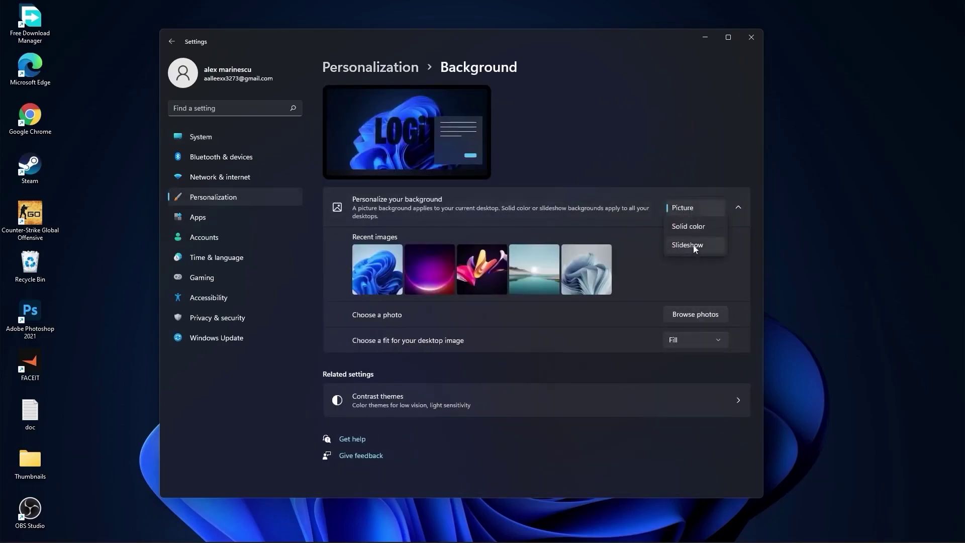
left_click(702, 262)
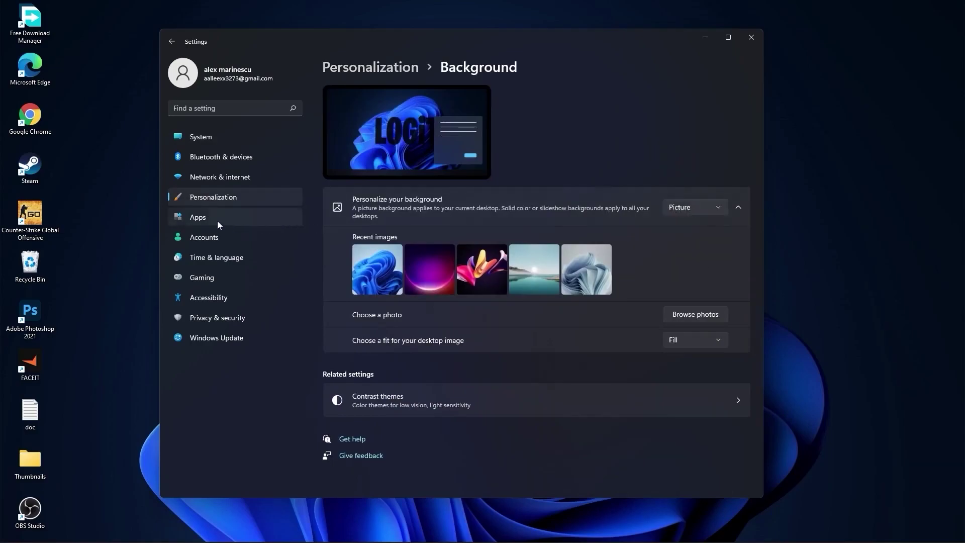
Review Apps & features including Adobe Photoshop 2021's options, then go to Gaming
left_click(203, 218)
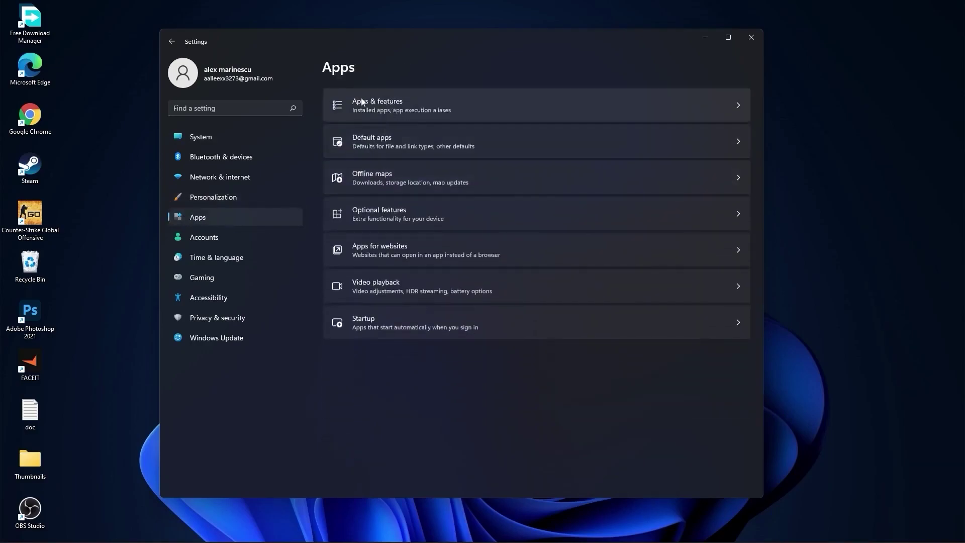
left_click(398, 103)
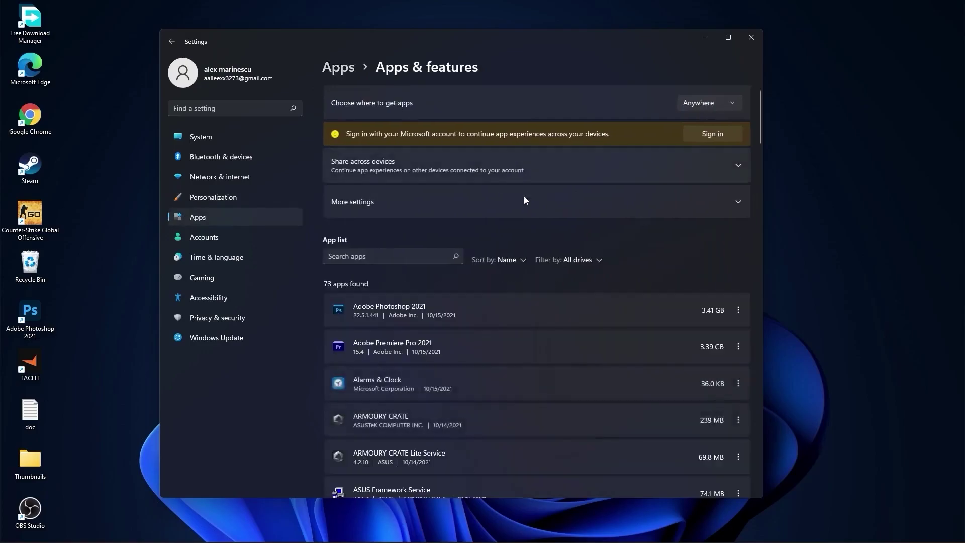
scroll(560, 345, "down", 3)
scroll(558, 353, "down", 1)
scroll(558, 353, "up", 2)
scroll(558, 353, "up", 2)
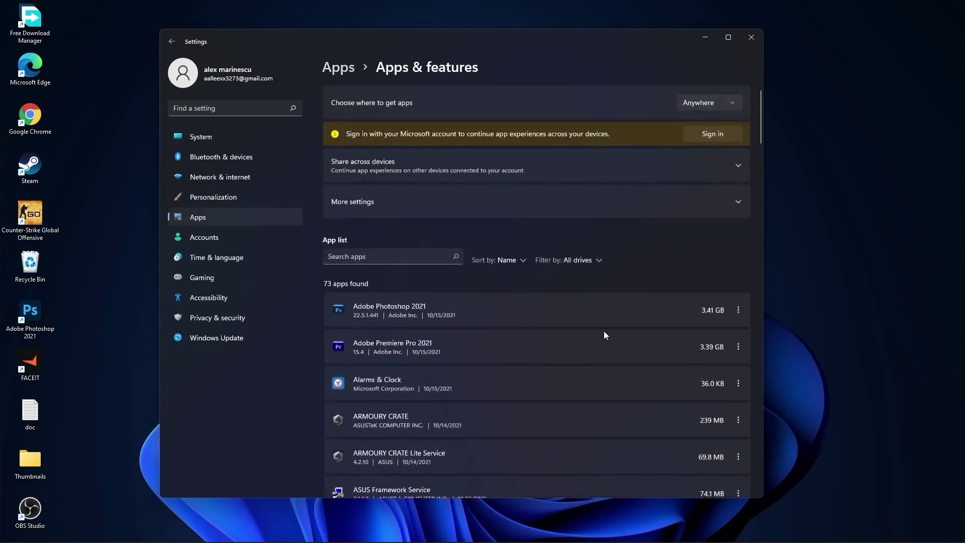
left_click(737, 311)
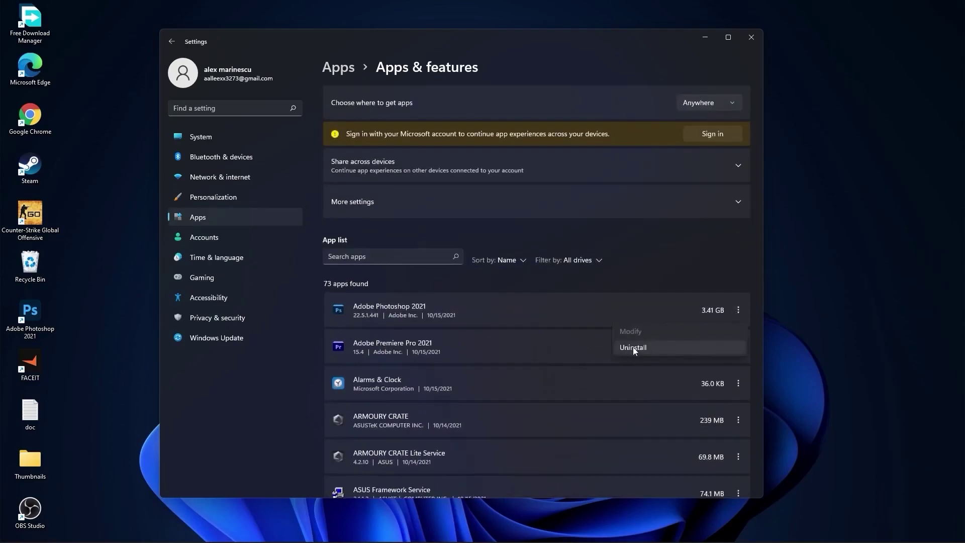
left_click(197, 277)
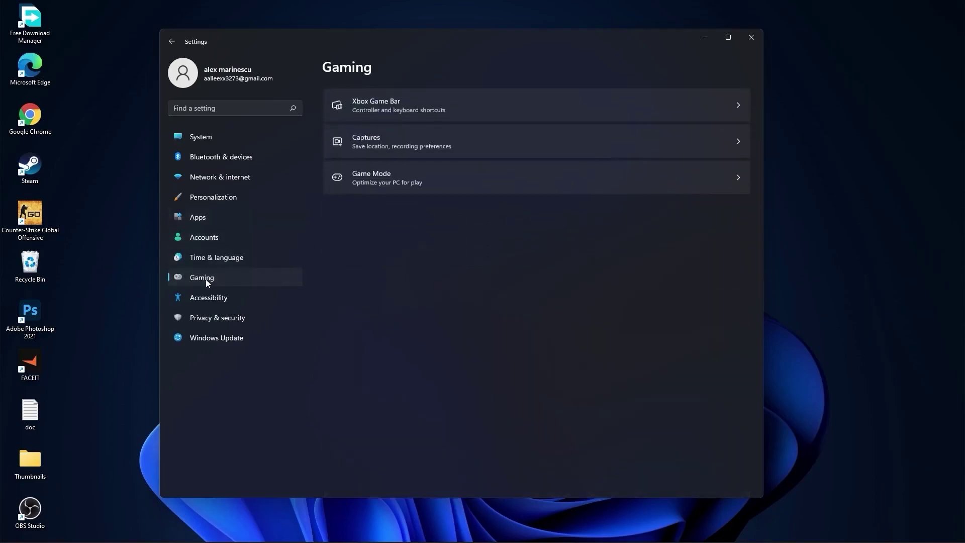
Turn off the controller button opening Xbox Game Bar
left_click(409, 100)
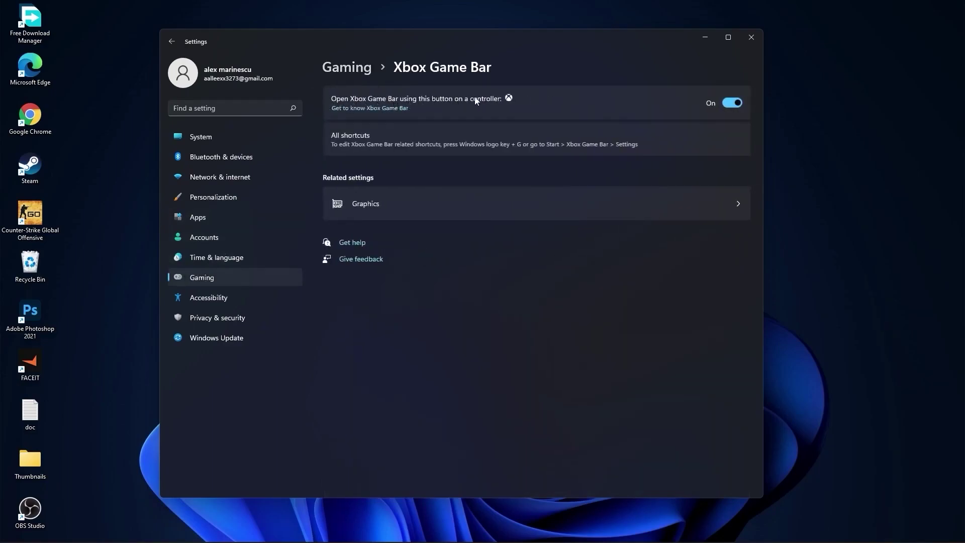
left_click(730, 102)
left_click(348, 67)
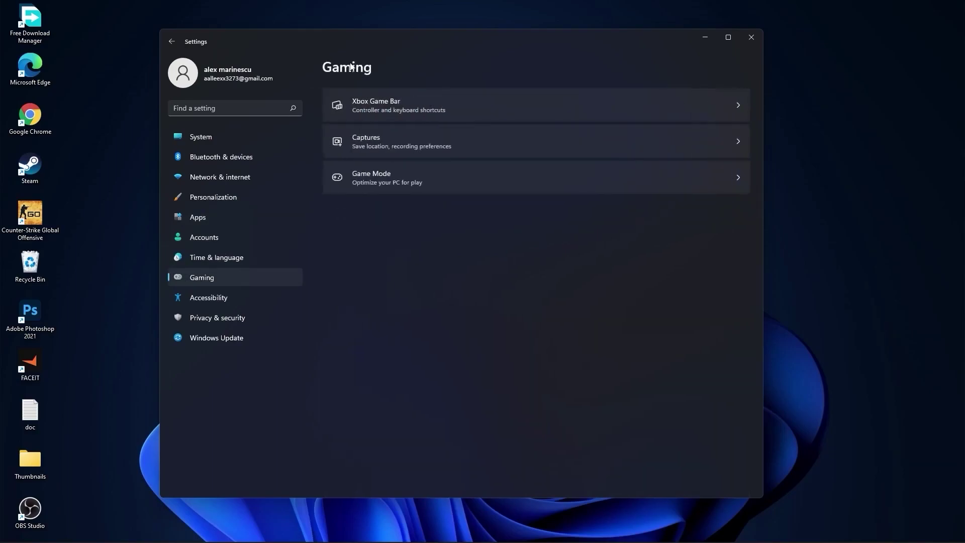
In Captures, turn off background recording, audio capture and mouse cursor capture
left_click(377, 136)
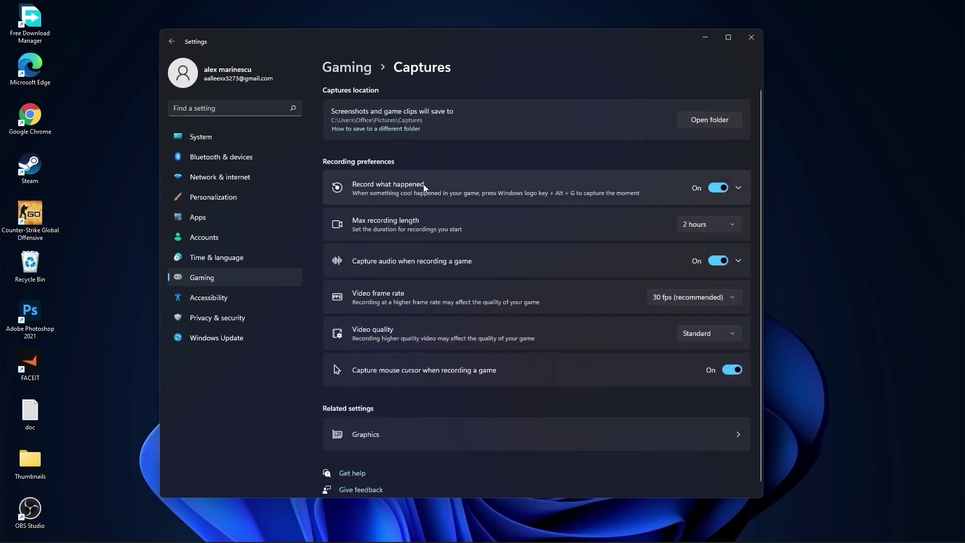
left_click(719, 188)
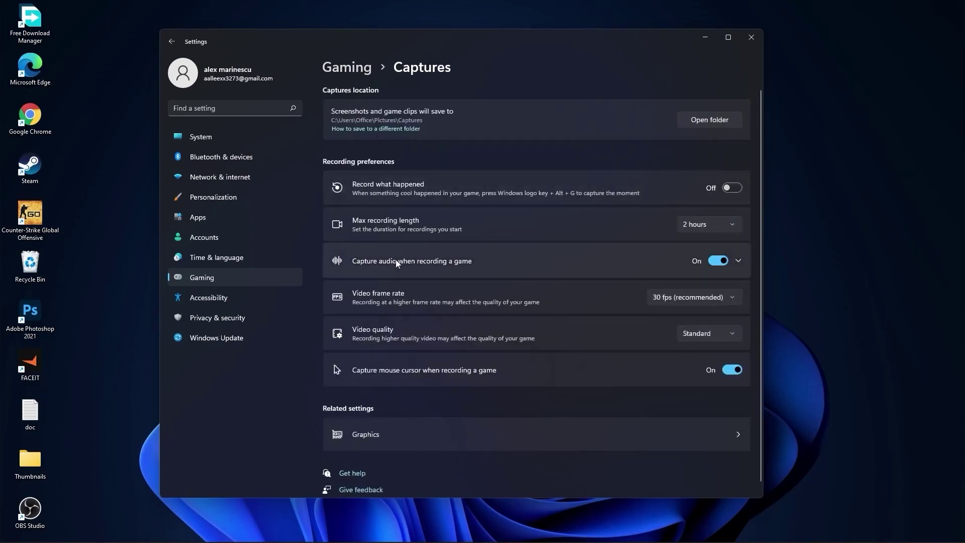
left_click(723, 261)
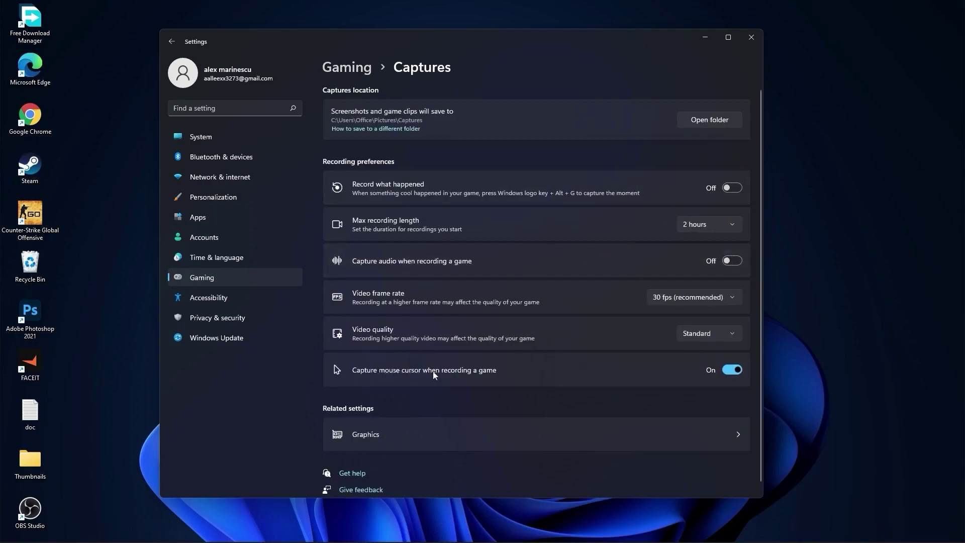
left_click(737, 369)
left_click(348, 67)
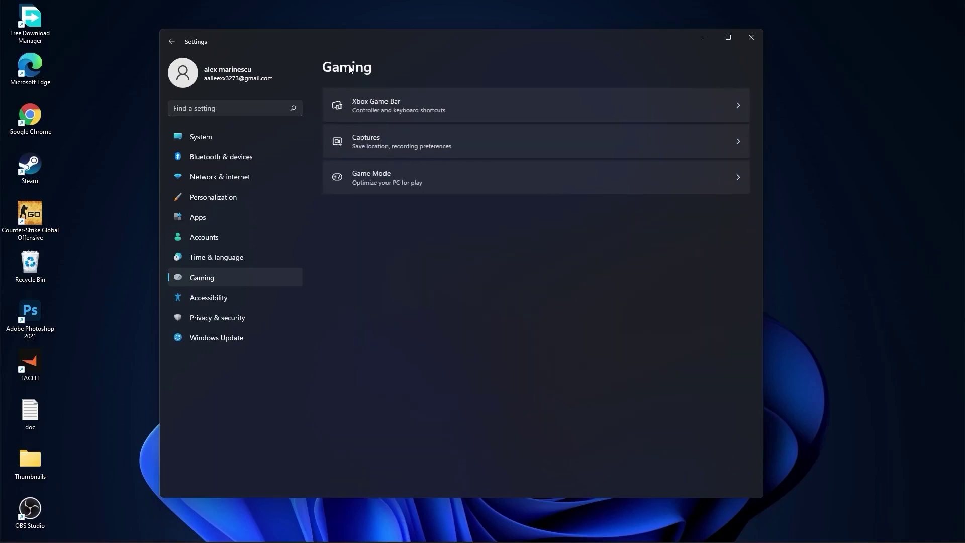
Confirm Game Mode stays on, then go to Privacy & security
left_click(381, 175)
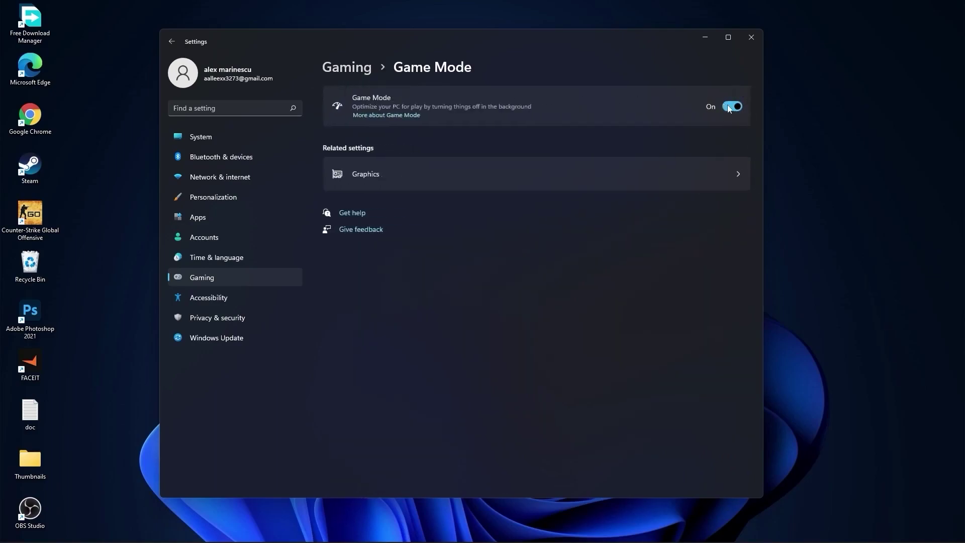
key("alt+Left")
left_click(241, 320)
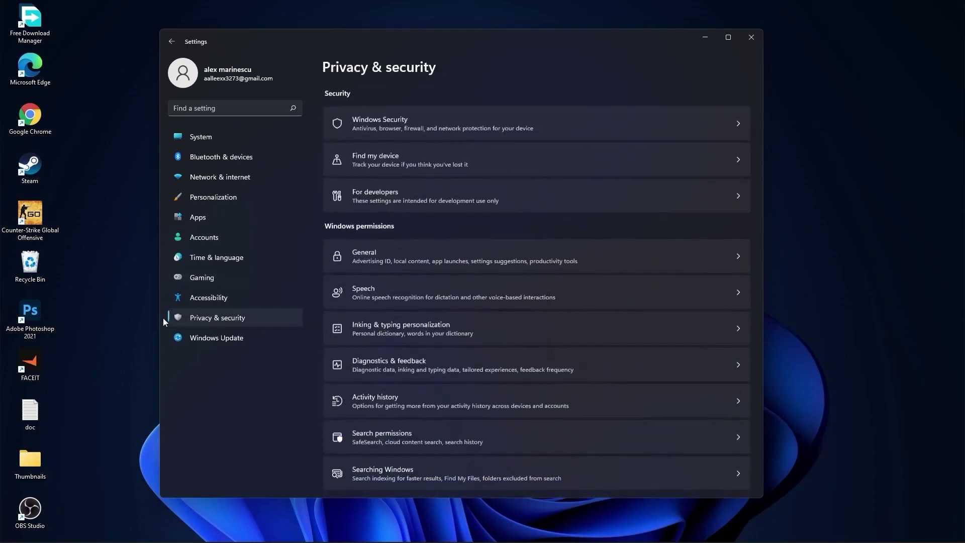
Review the General, Speech and Inking & typing privacy pages without changes
left_click(378, 255)
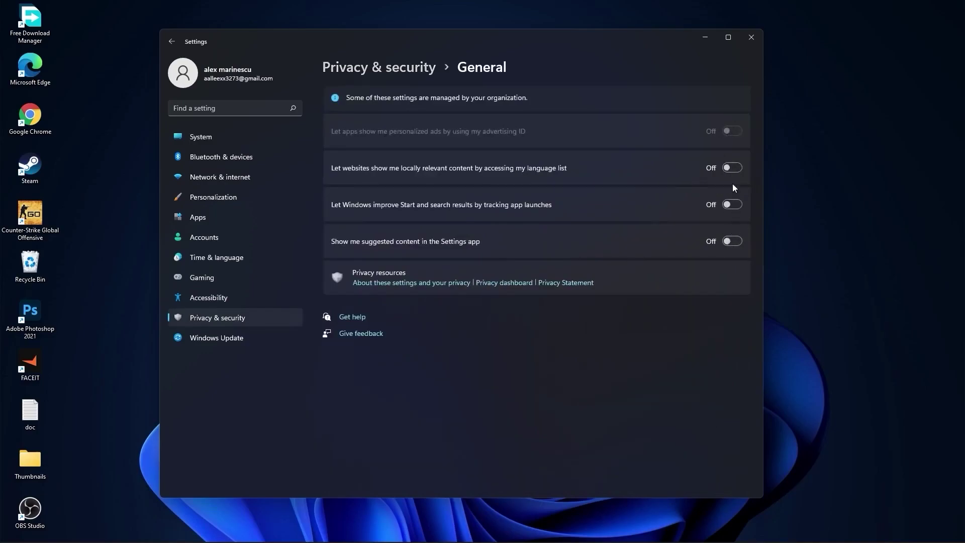
left_click(399, 74)
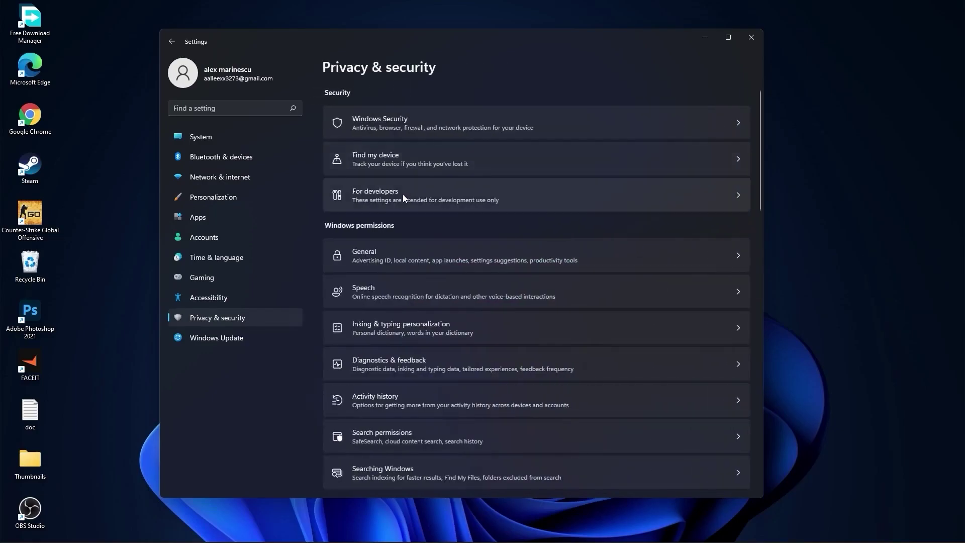
left_click(389, 289)
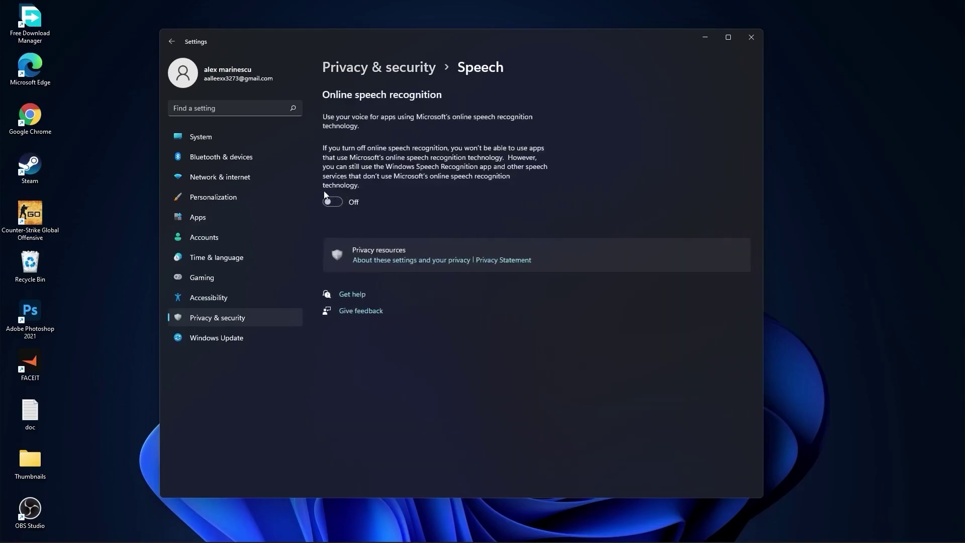
left_click(379, 67)
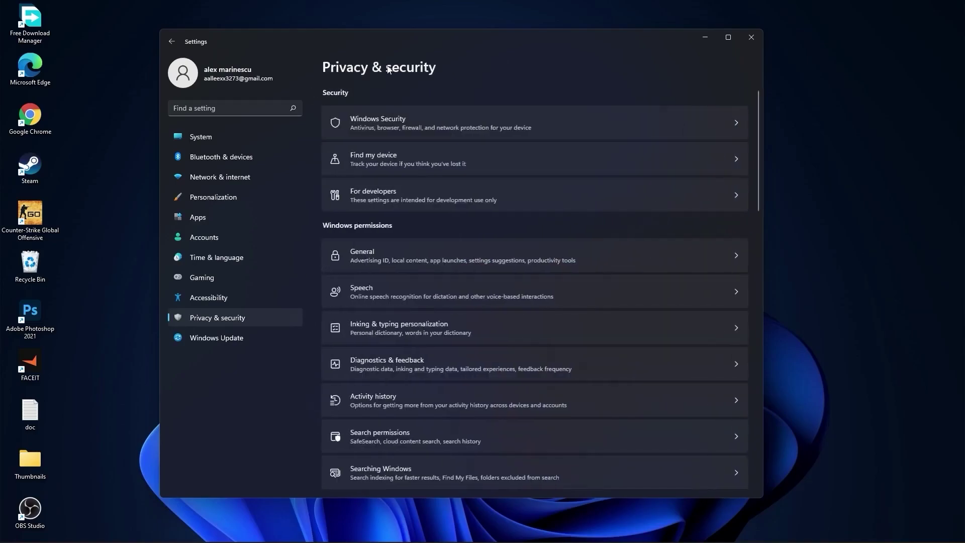
left_click(438, 327)
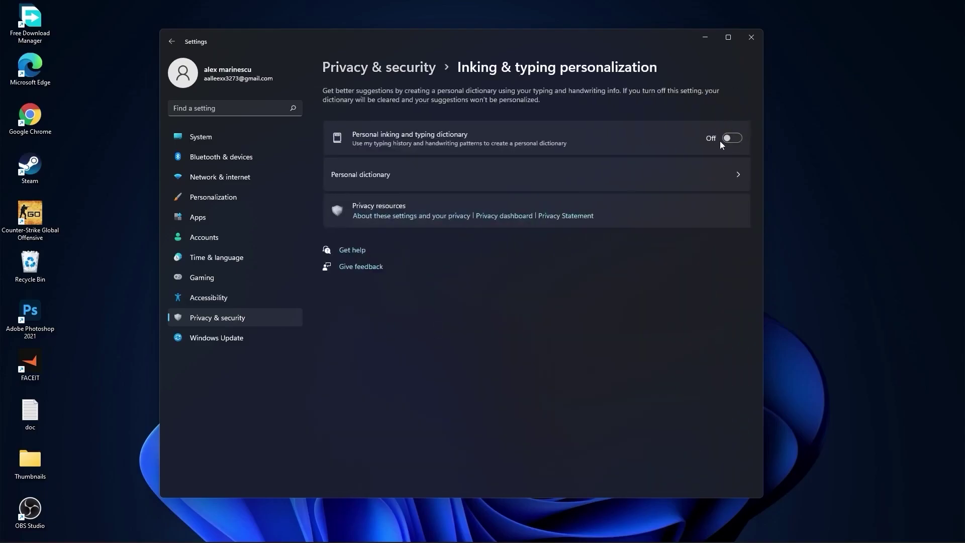
left_click(385, 68)
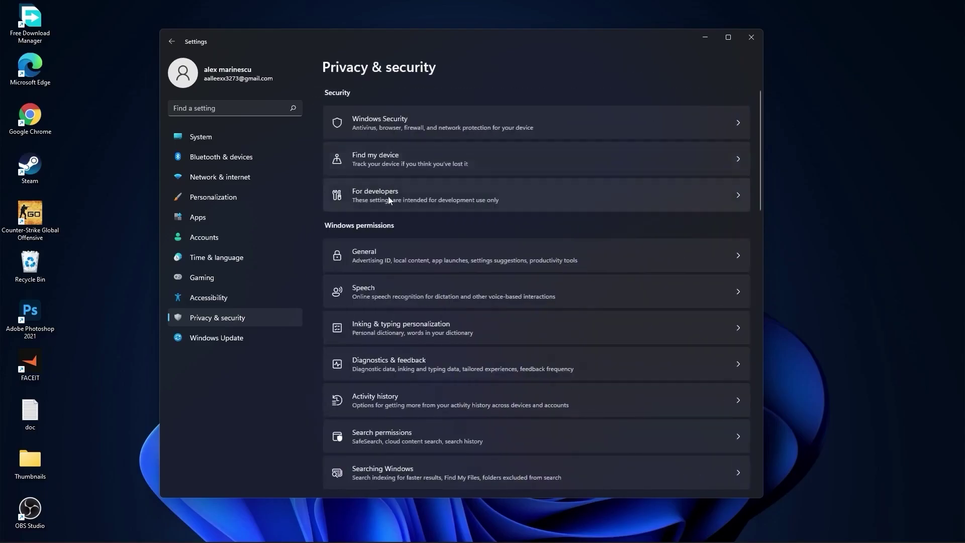
Review Diagnostics and Activity history, then bring up the Searching Windows indexing page
left_click(409, 365)
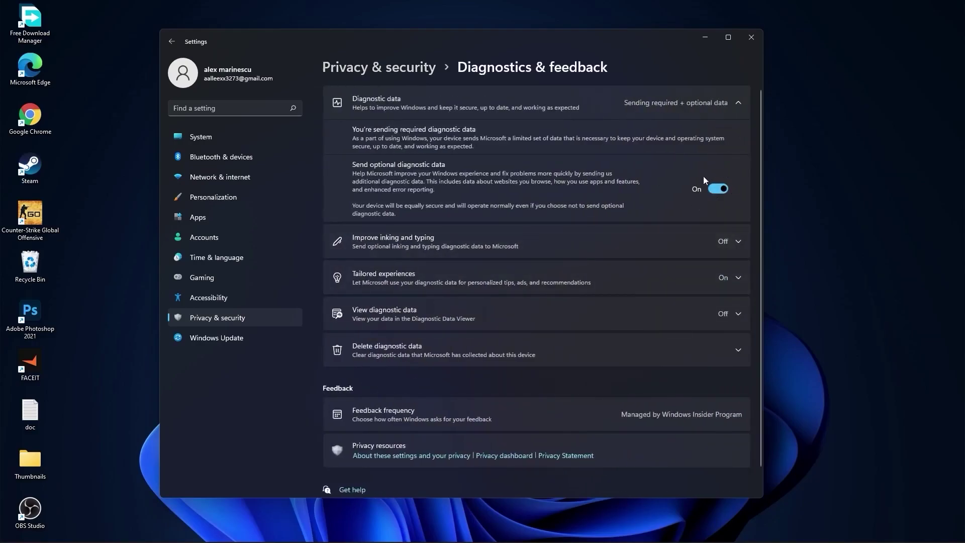
left_click(339, 67)
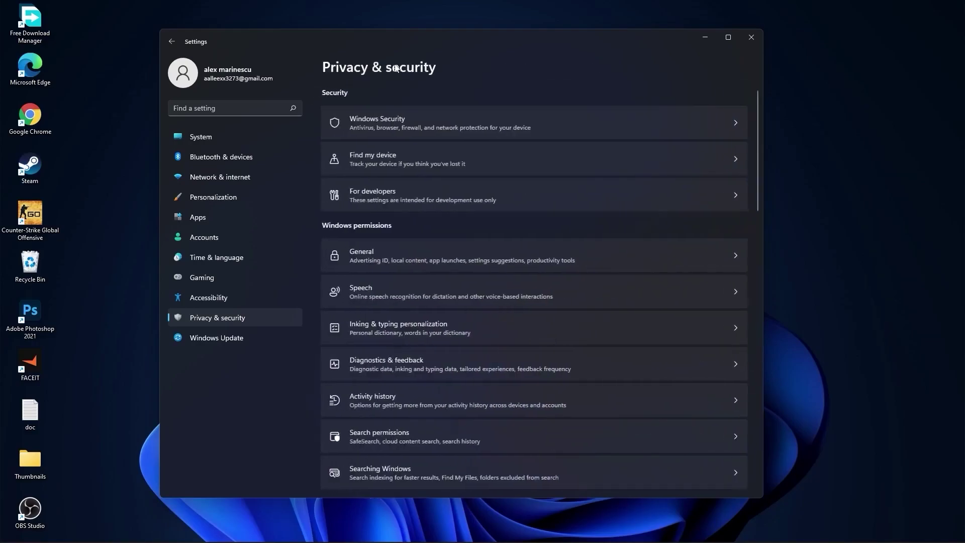
left_click(384, 399)
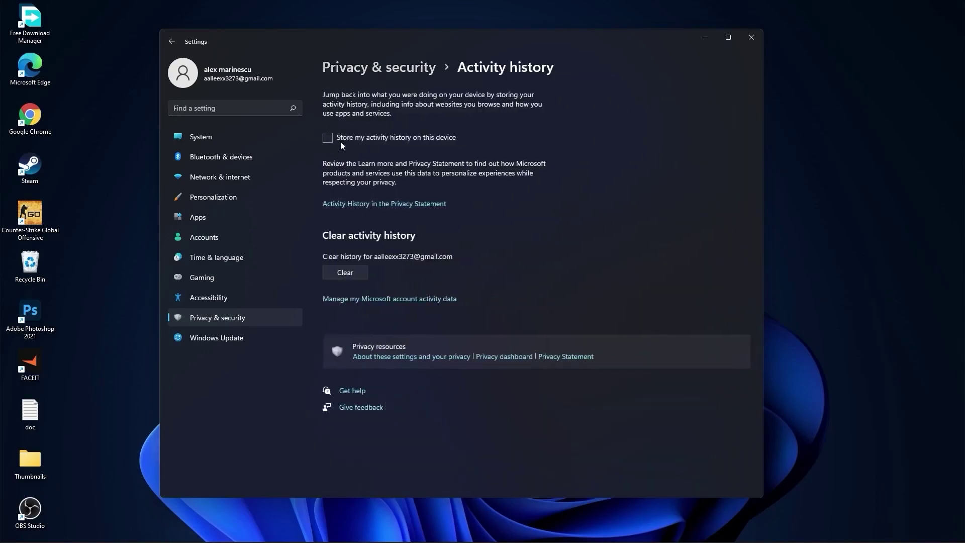
left_click(368, 70)
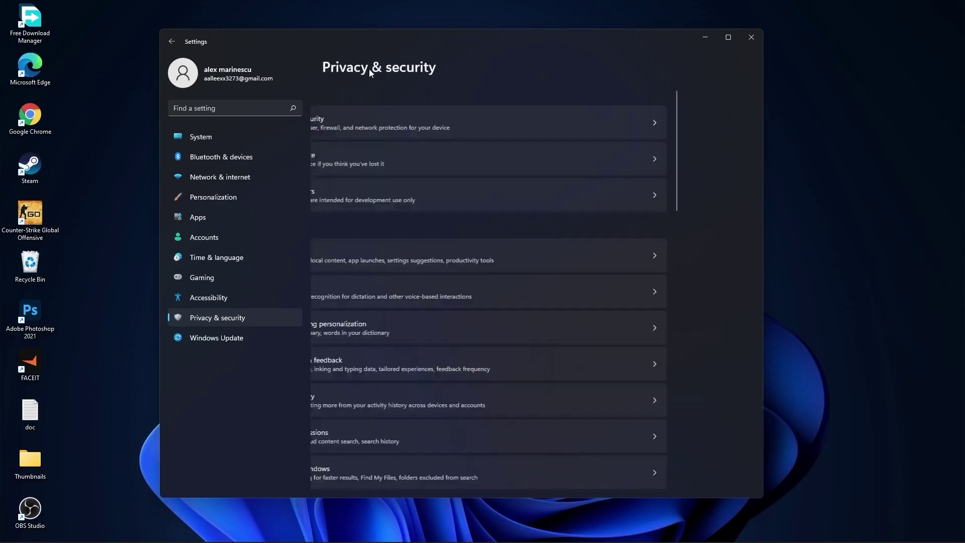
scroll(481, 271, "down", 3)
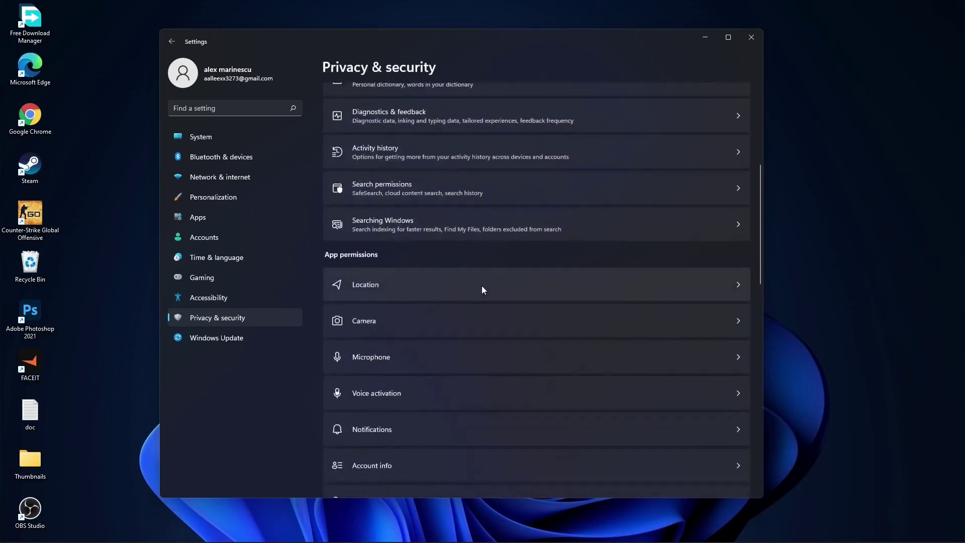
left_click(366, 221)
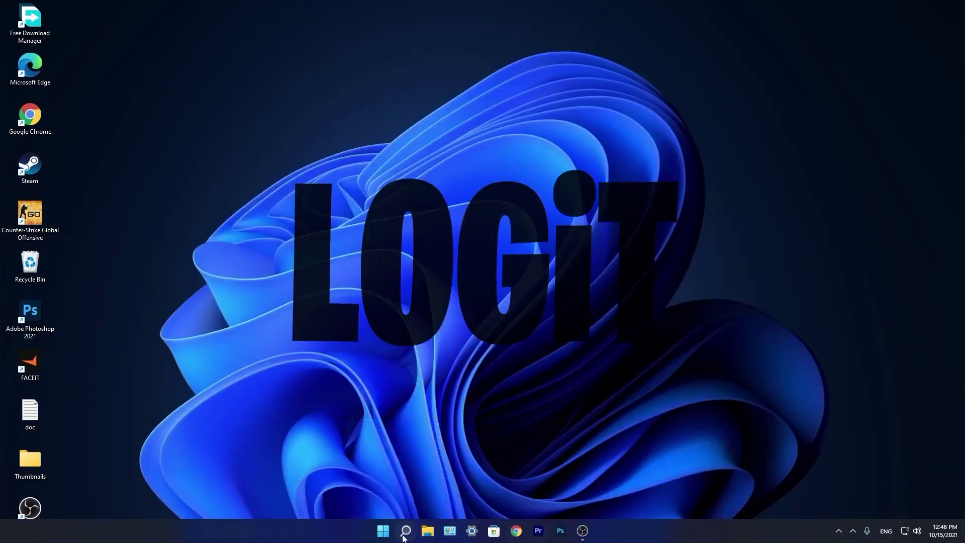
Bring up Task Manager from search and show the Startup apps list
left_click(406, 531)
type("task")
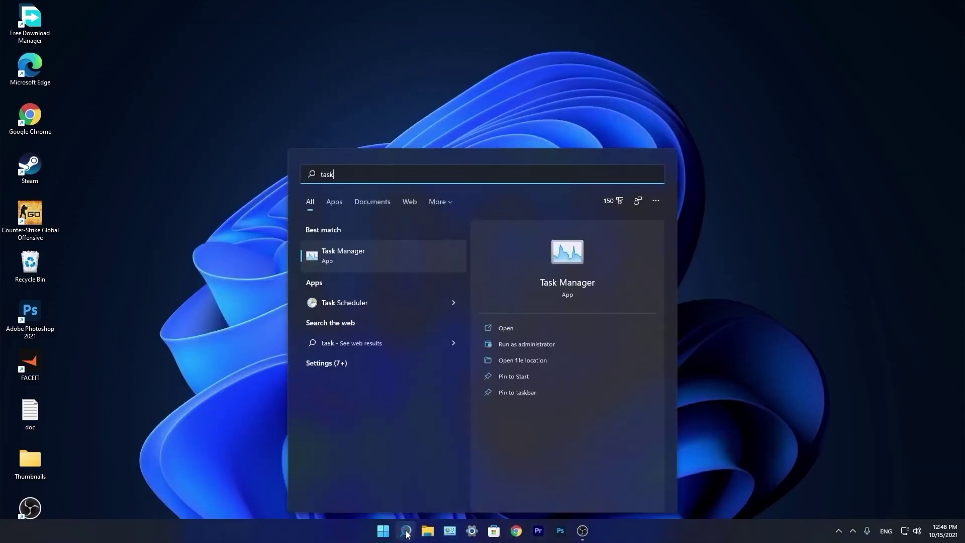
left_click(354, 254)
left_click(422, 133)
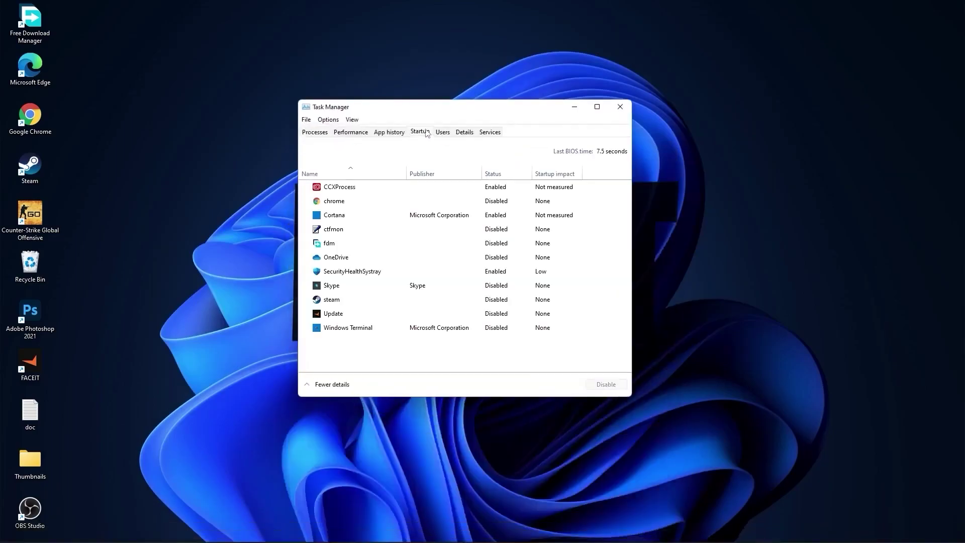
Disable CCXProcess at startup and close Task Manager
left_click(493, 188)
right_click(495, 187)
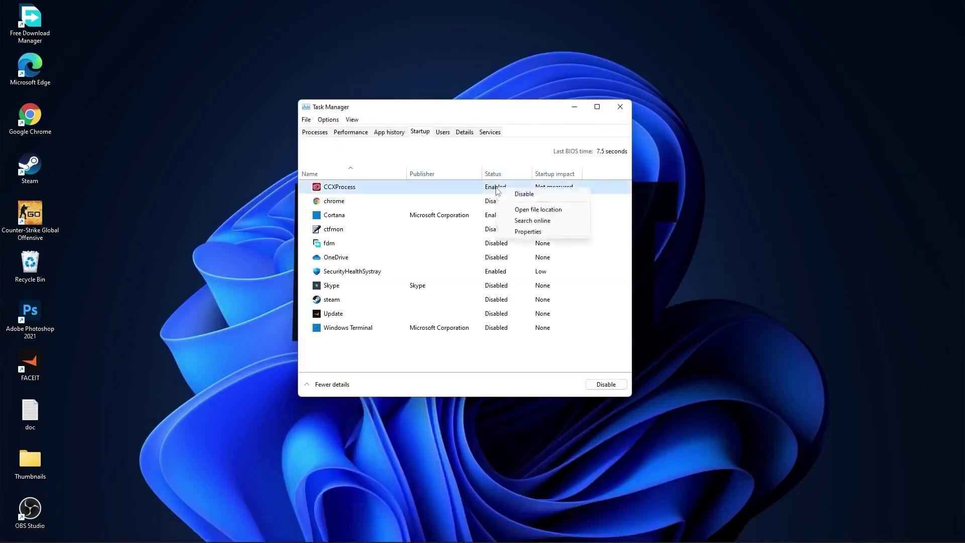
left_click(492, 188)
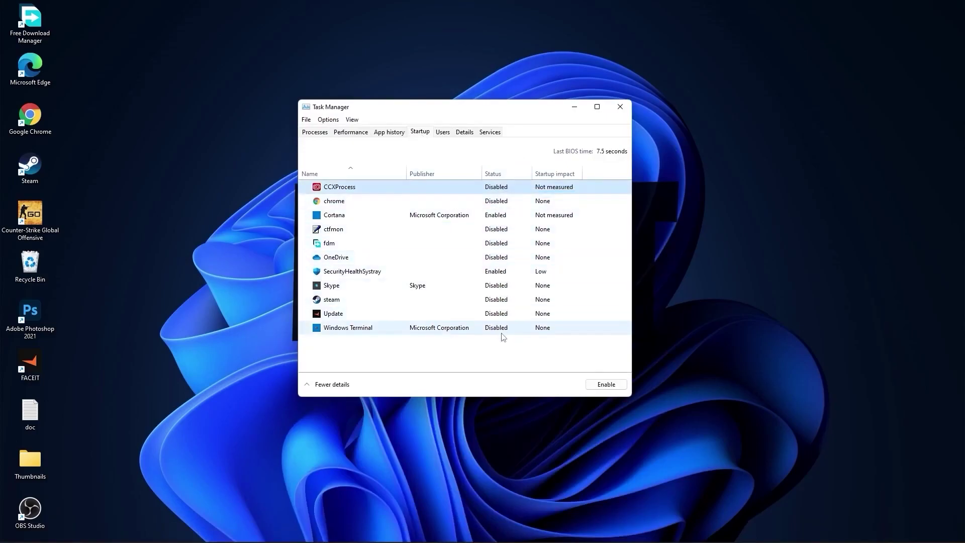
left_click(620, 106)
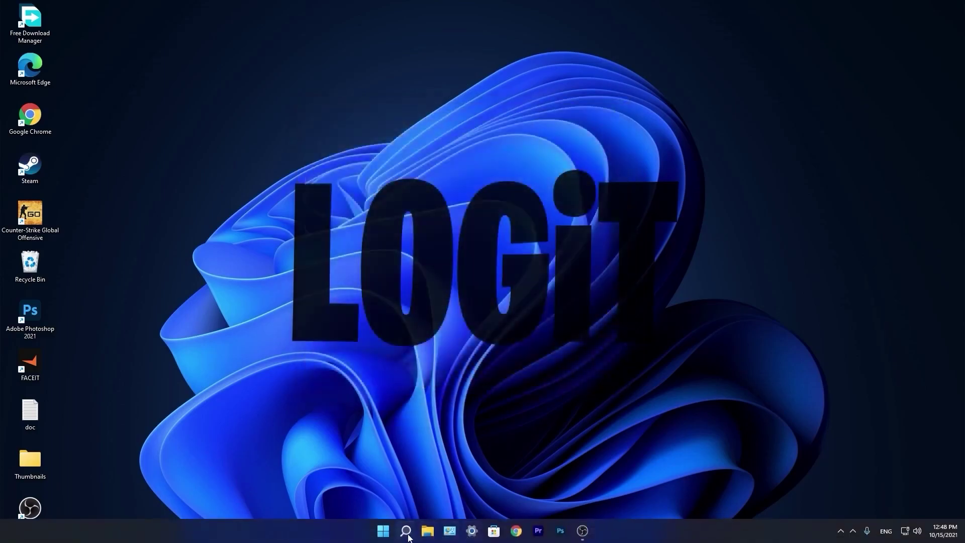
Launch Defragment and Optimize Drives and optimize the C: solid state drive
left_click(406, 530)
type("optimi")
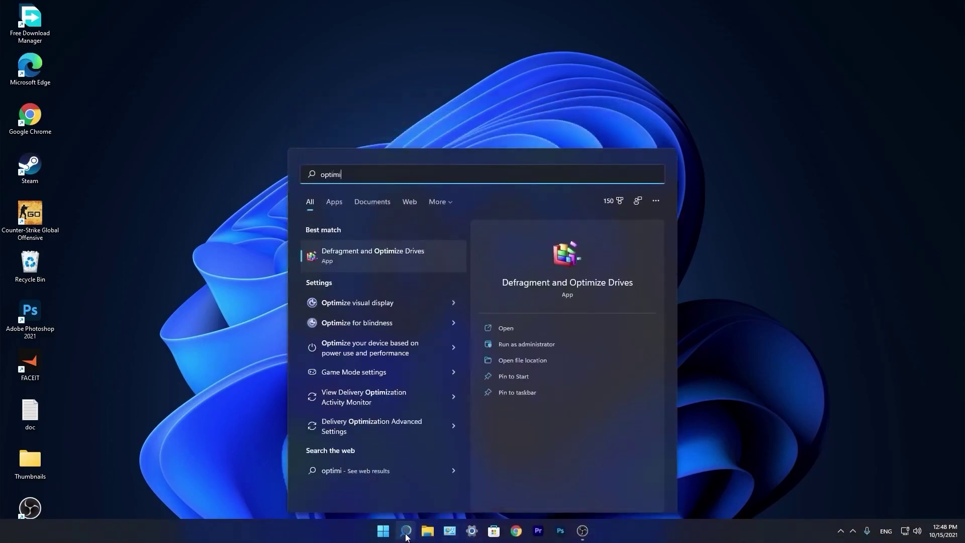
left_click(386, 257)
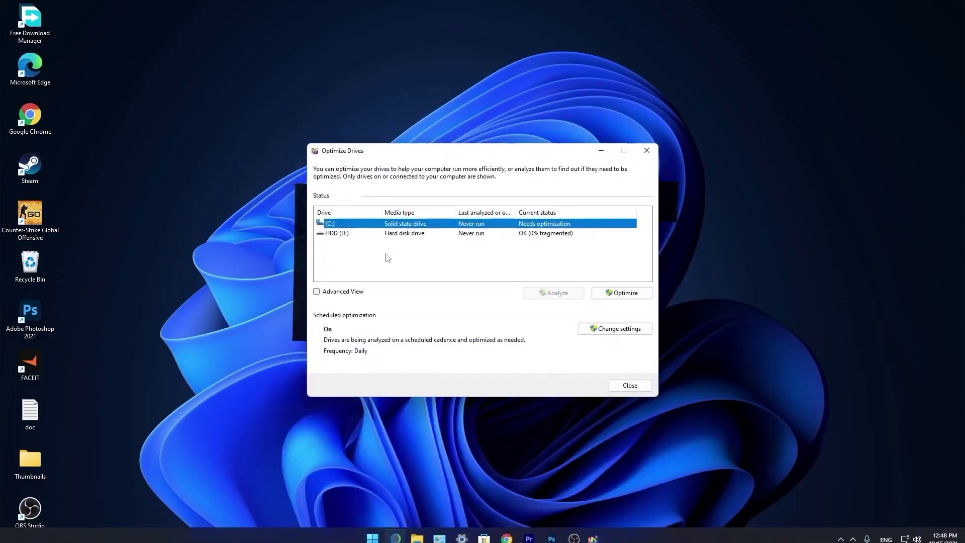
left_click(612, 296)
Select HDD (D:) and analyze it for fragmentation
left_click(354, 235)
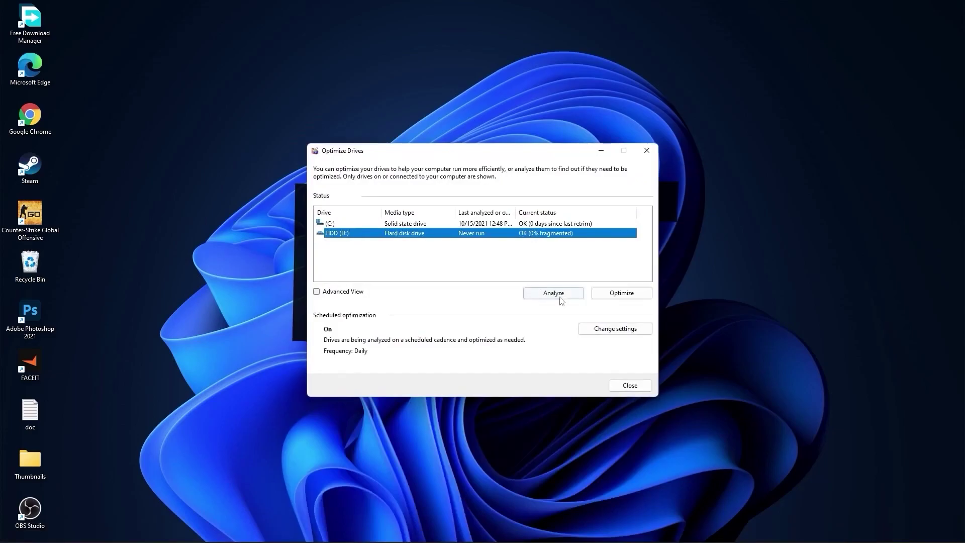
left_click(565, 297)
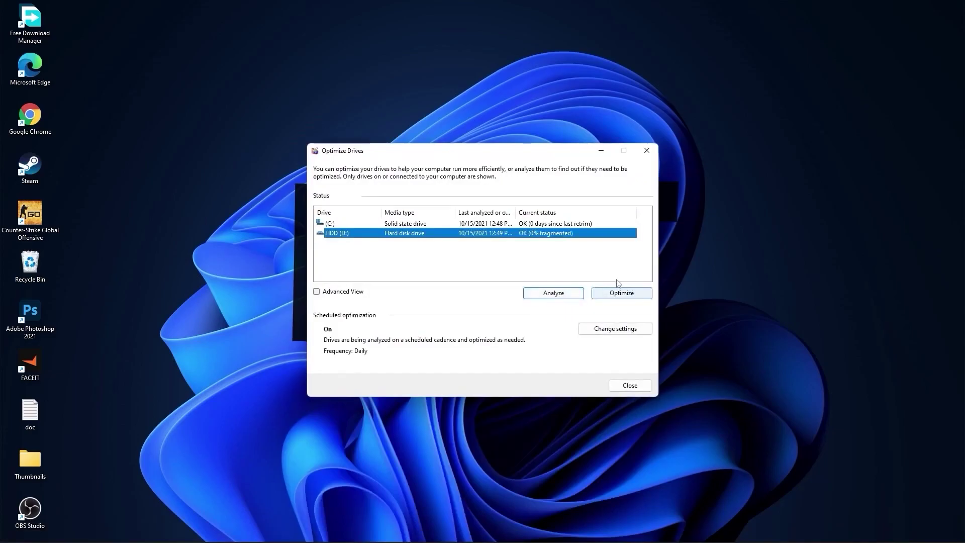
Optimize D:, then via Run 'temp' delete everything in the Windows Temp folder
left_click(621, 294)
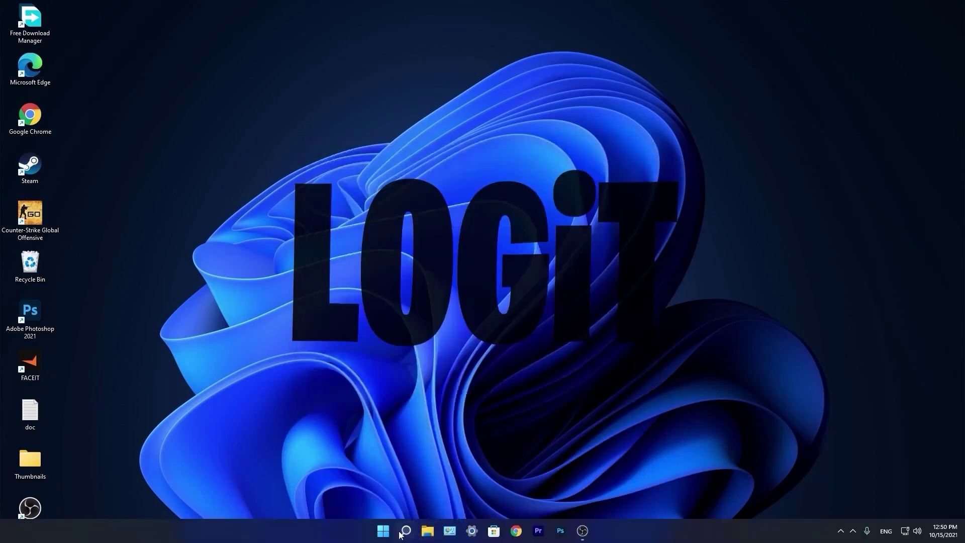
left_click(402, 532)
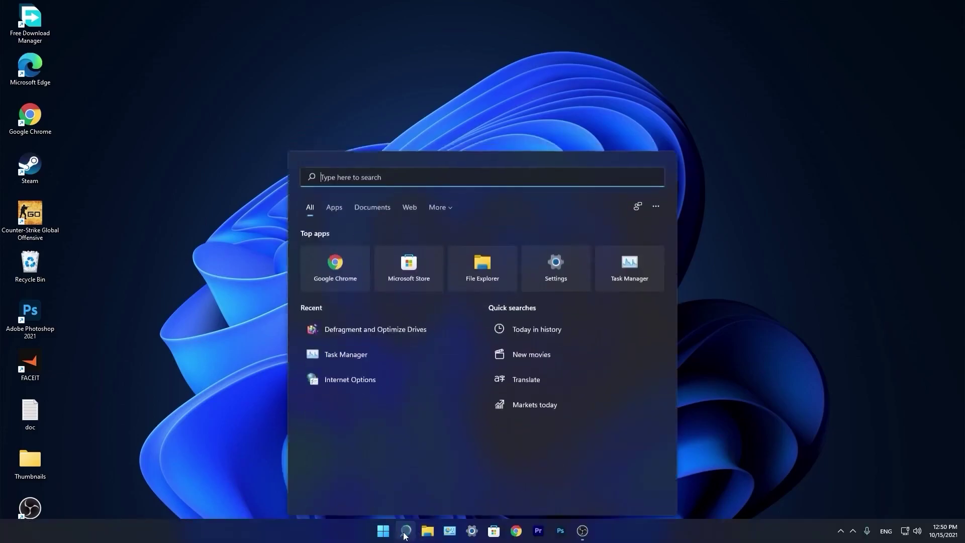
type("run")
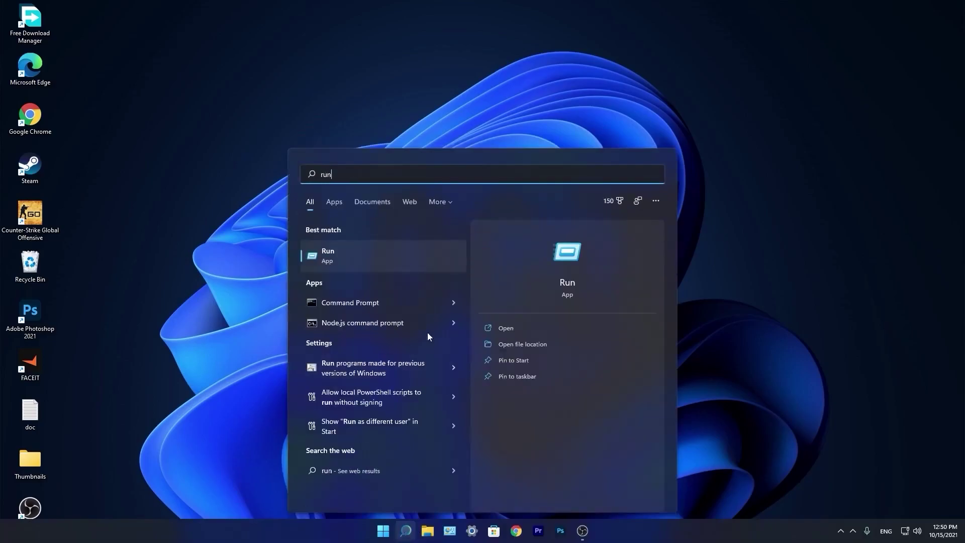
left_click(348, 256)
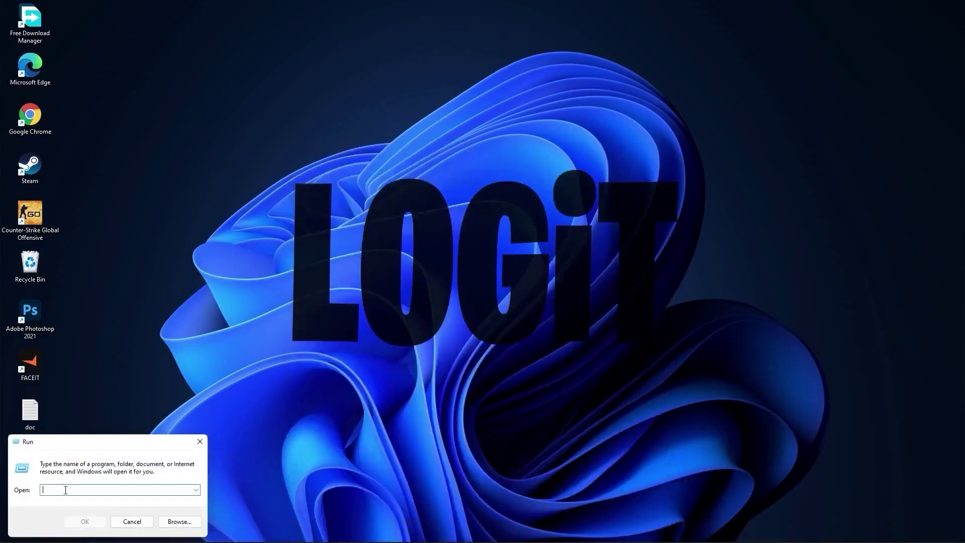
type("temp")
left_click(90, 522)
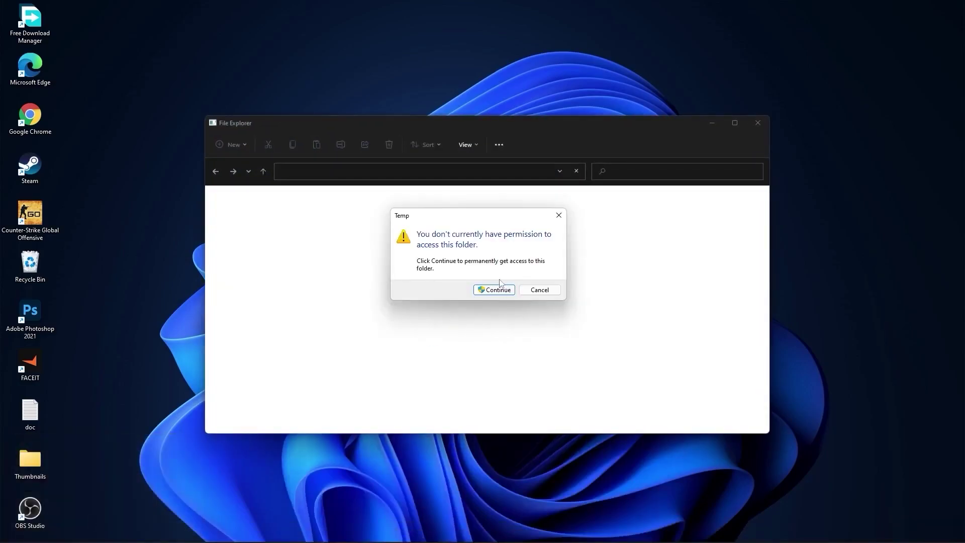
left_click(496, 289)
mouse_move(578, 366)
left_mouse_down()
mouse_move(395, 251)
mouse_move(364, 209)
left_mouse_up()
right_click(364, 209)
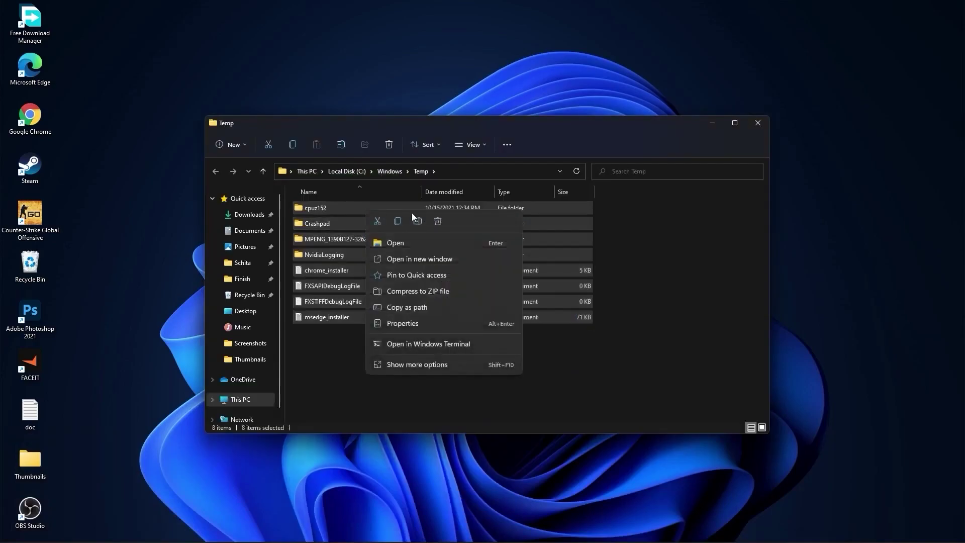
left_click(437, 221)
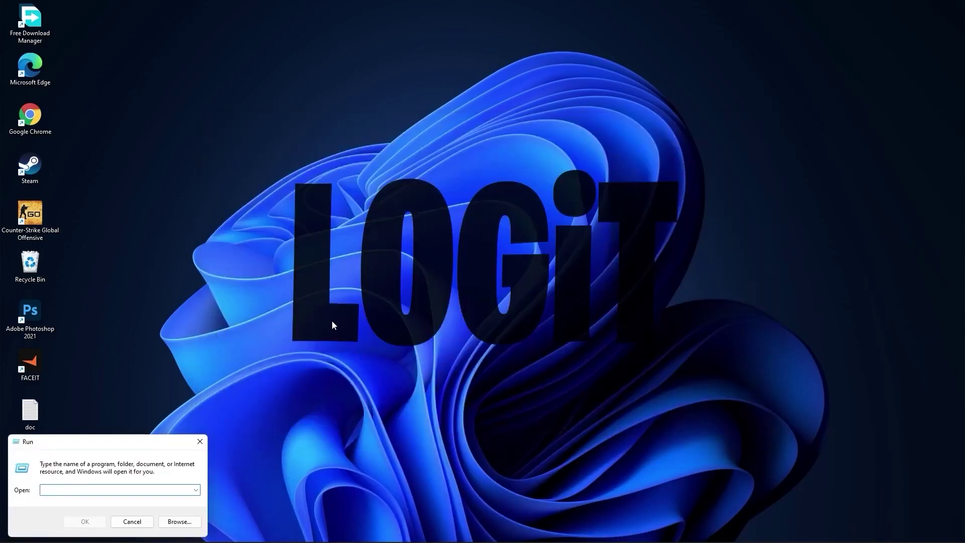
type("%temp%")
Delete every item in the user %temp% folder
left_click(89, 518)
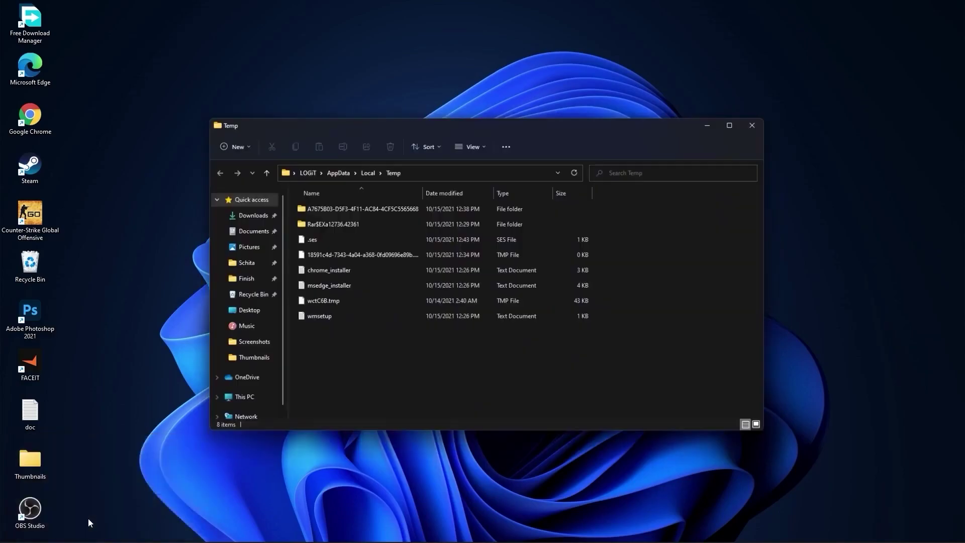
mouse_move(539, 371)
left_mouse_down()
mouse_move(421, 272)
mouse_move(380, 211)
left_mouse_up()
right_click(389, 211)
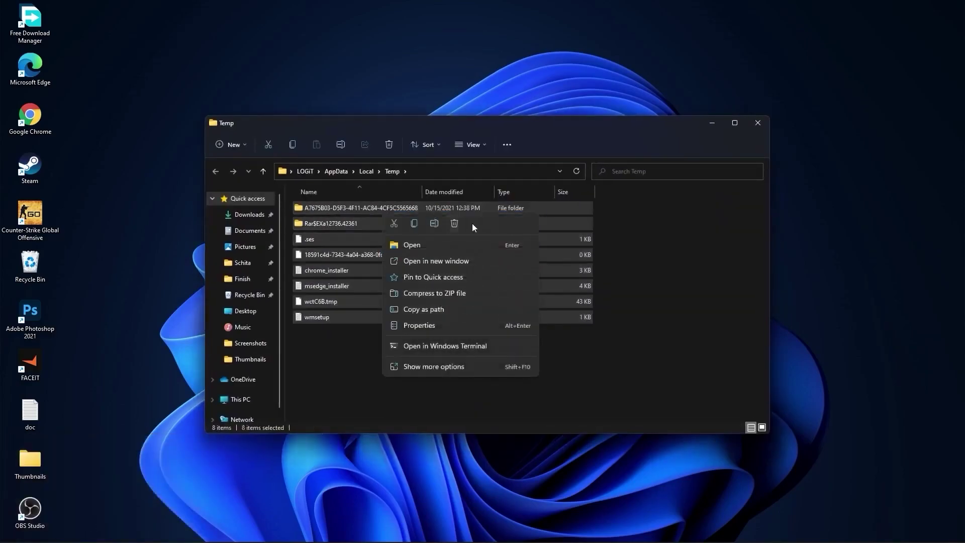
left_click(453, 223)
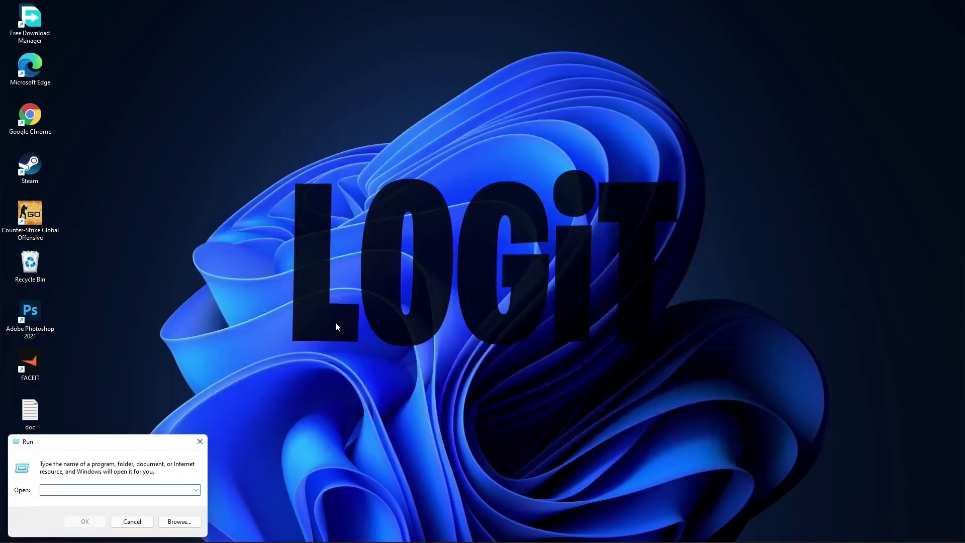
type("prefetch")
Select all files in the Prefetch folder and delete them
left_click(85, 521)
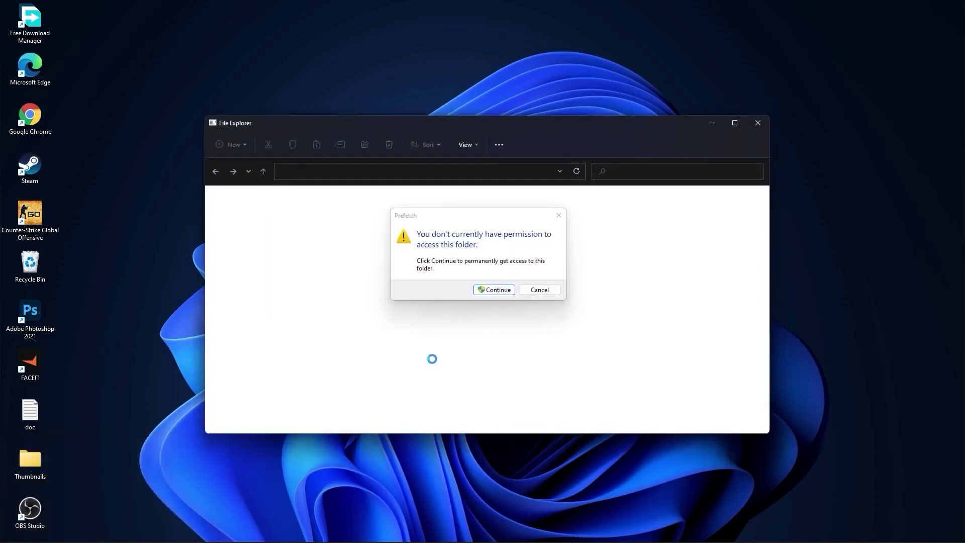
left_click(496, 290)
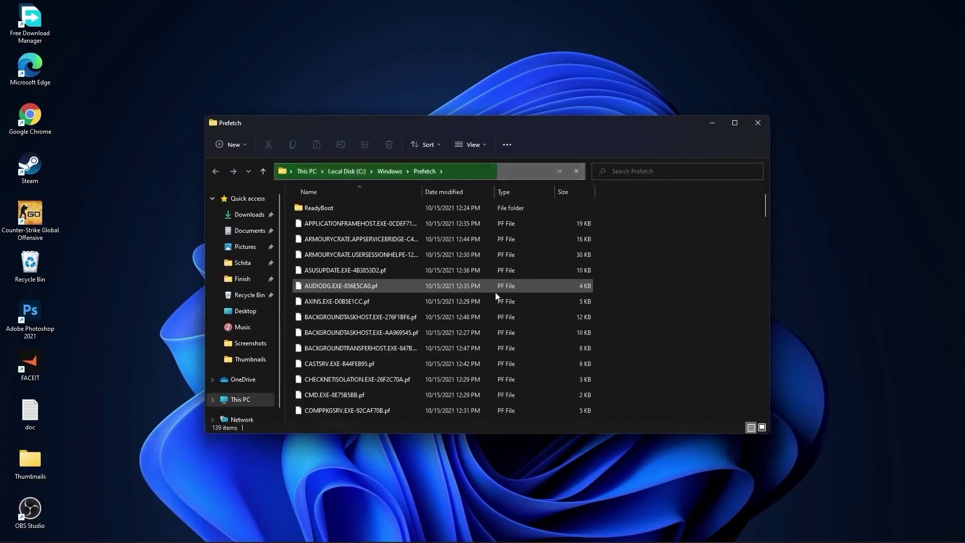
mouse_move(616, 207)
left_mouse_down()
mouse_move(501, 410)
mouse_move(487, 409)
left_mouse_up()
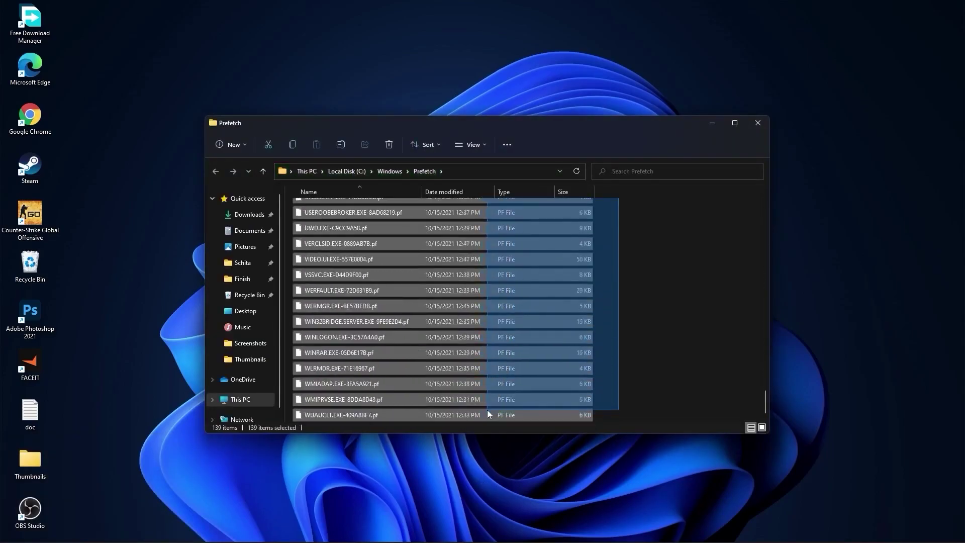
right_click(485, 244)
left_click(557, 257)
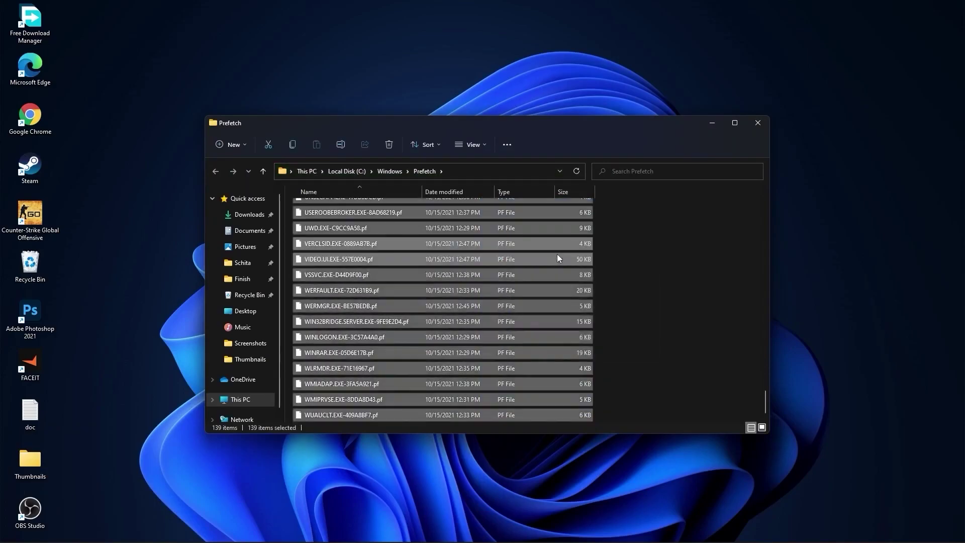
In Performance Options choose Adjust for best performance, then Custom to pick individual effects
left_click(409, 532)
type("performance")
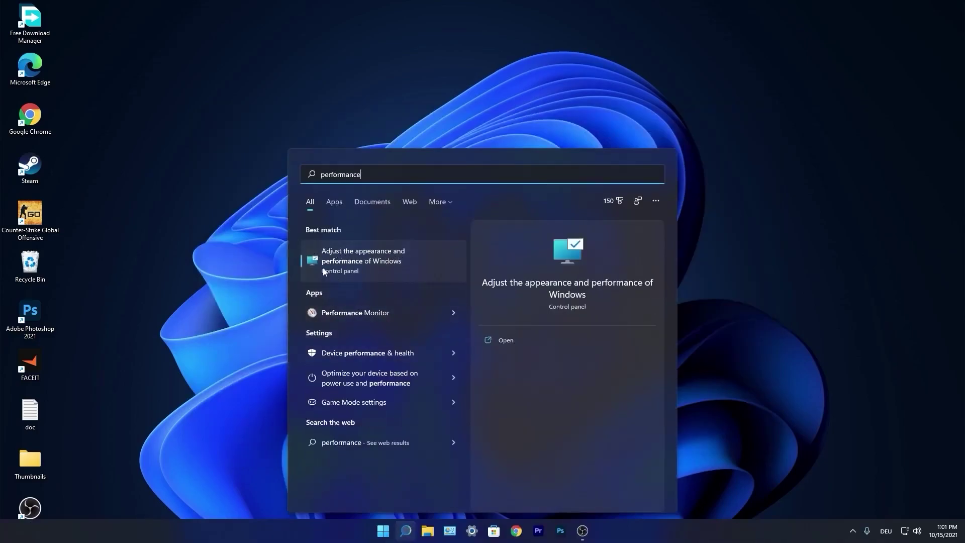
left_click(367, 262)
left_click_drag(325, 64, 469, 128)
left_click(430, 194)
left_click(391, 205)
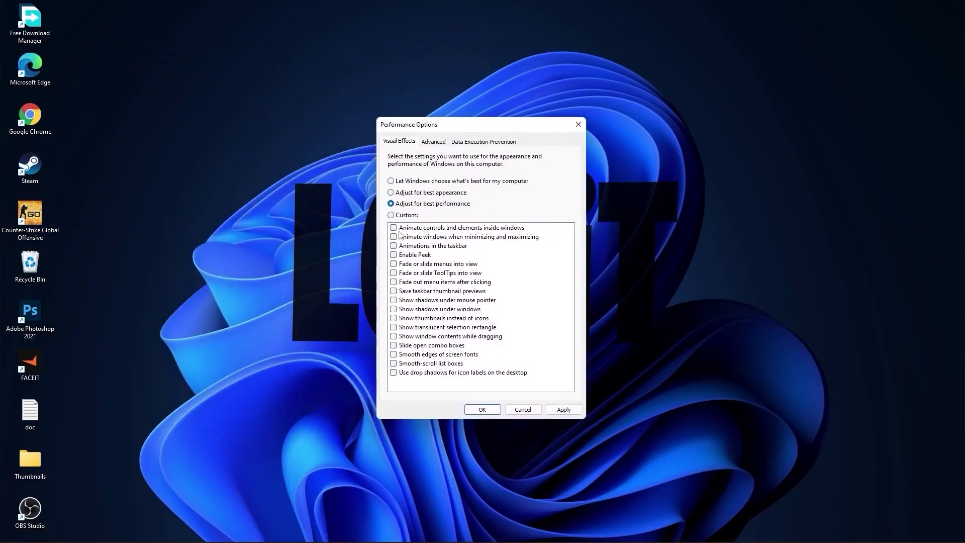
left_click(391, 216)
Keep only smooth screen-font edges and thumbnails enabled, apply and confirm
left_click(394, 354)
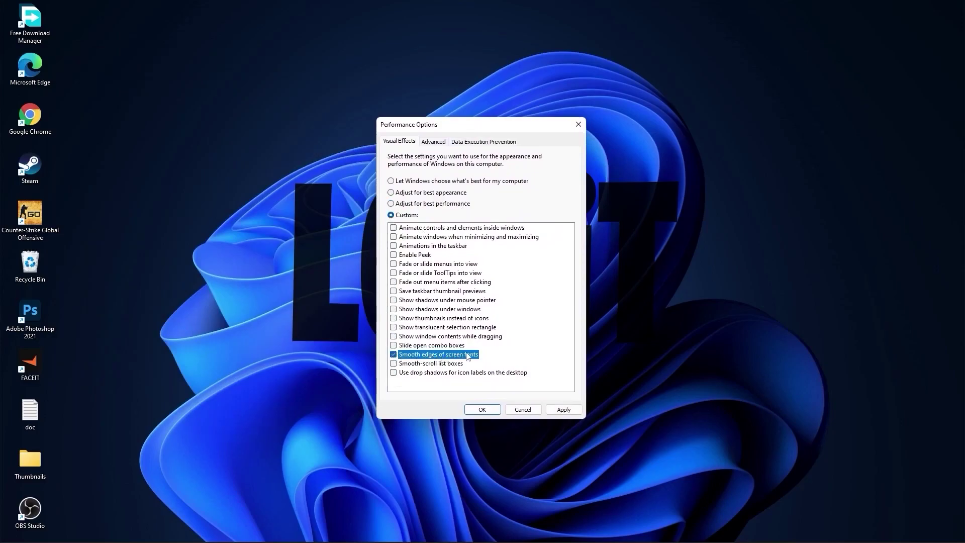
left_click(420, 318)
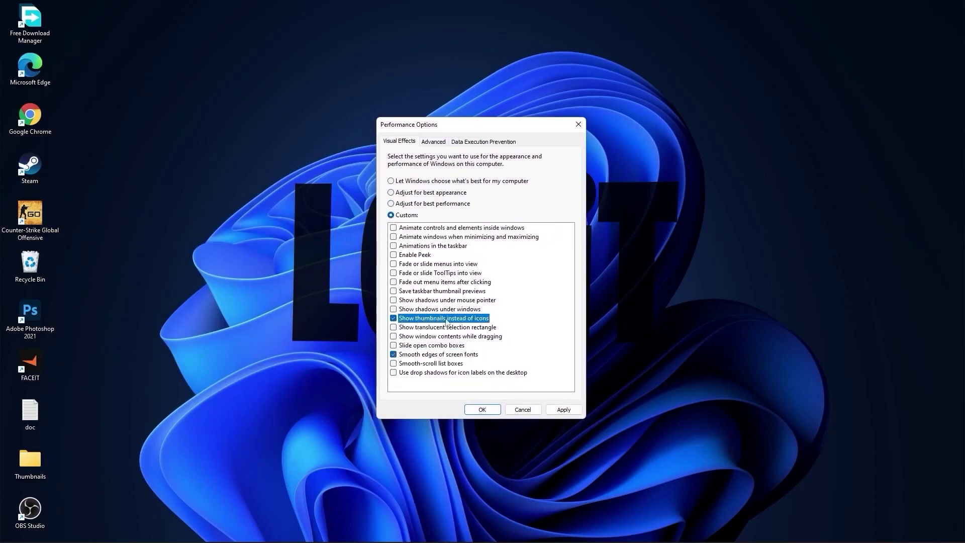
left_click(563, 409)
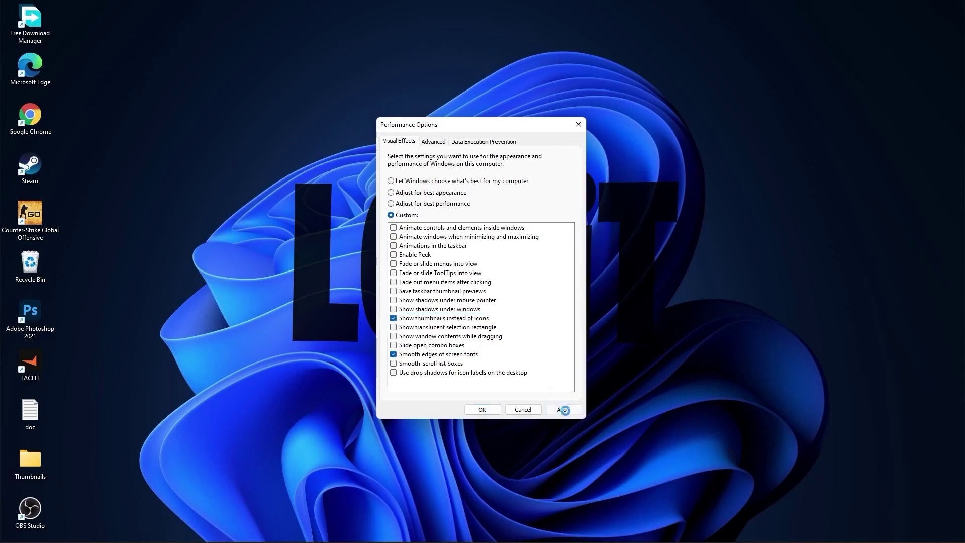
left_click(481, 410)
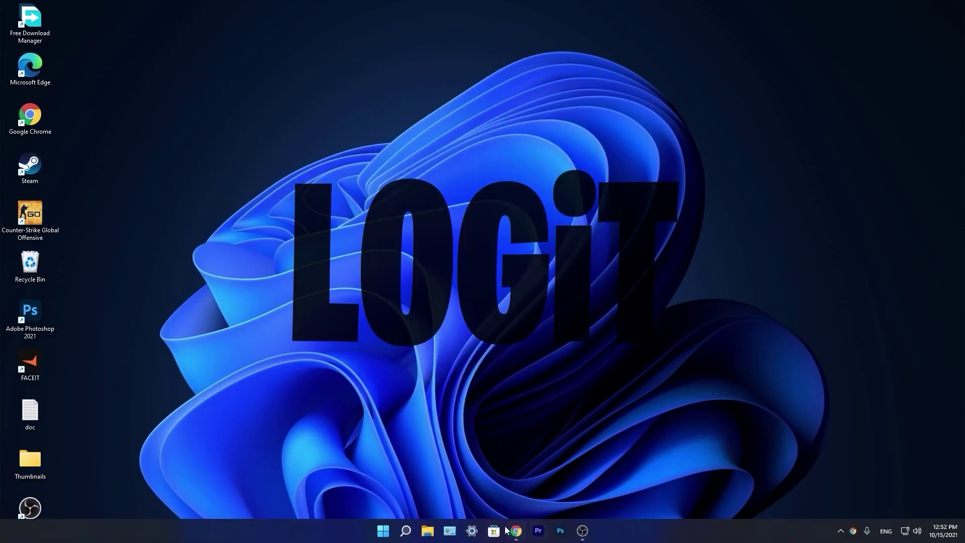
On nvidia.com find the GeForce 10 Series GTX 1050 Ti driver and proceed to its download
left_click(513, 532)
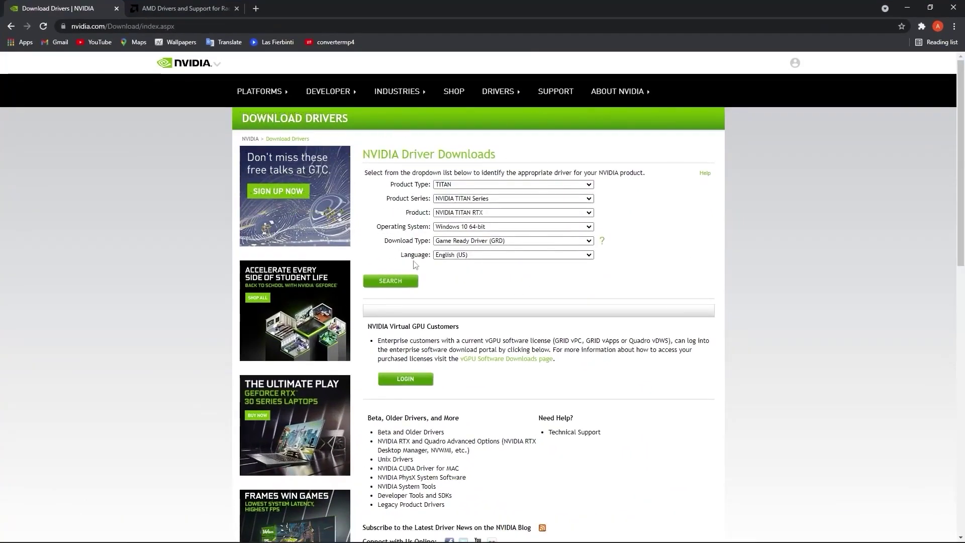
left_click(512, 184)
left_click(467, 193)
left_click(513, 199)
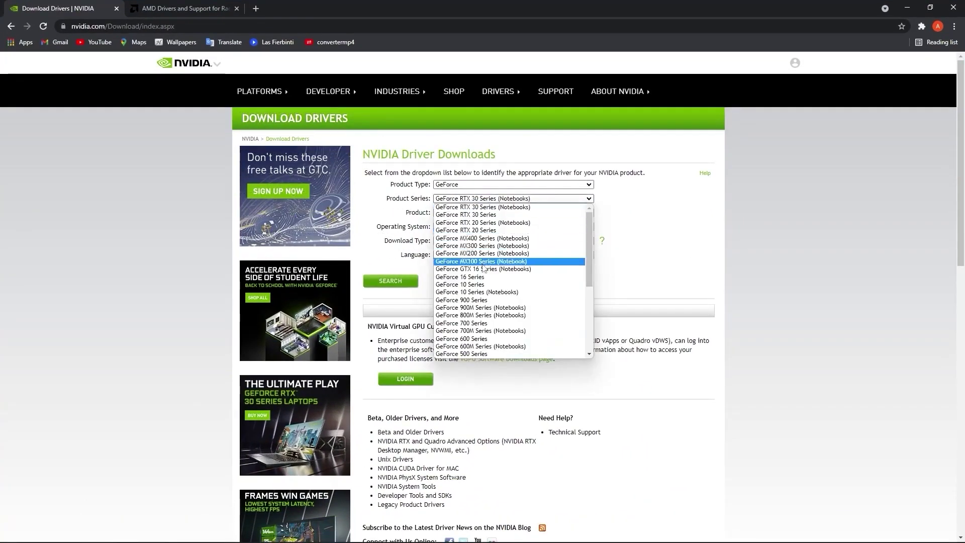
left_click(460, 284)
left_click(512, 212)
left_click(468, 259)
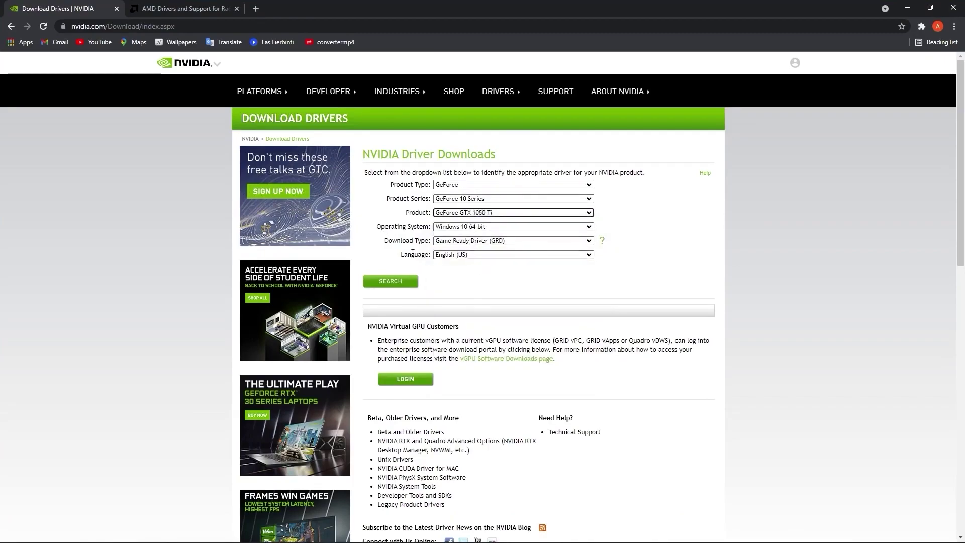
left_click(390, 281)
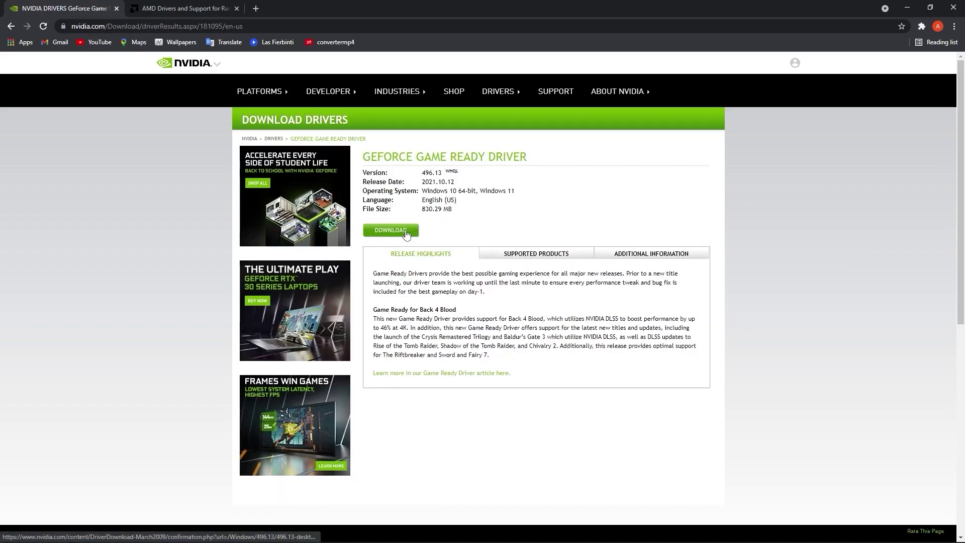
left_click(394, 231)
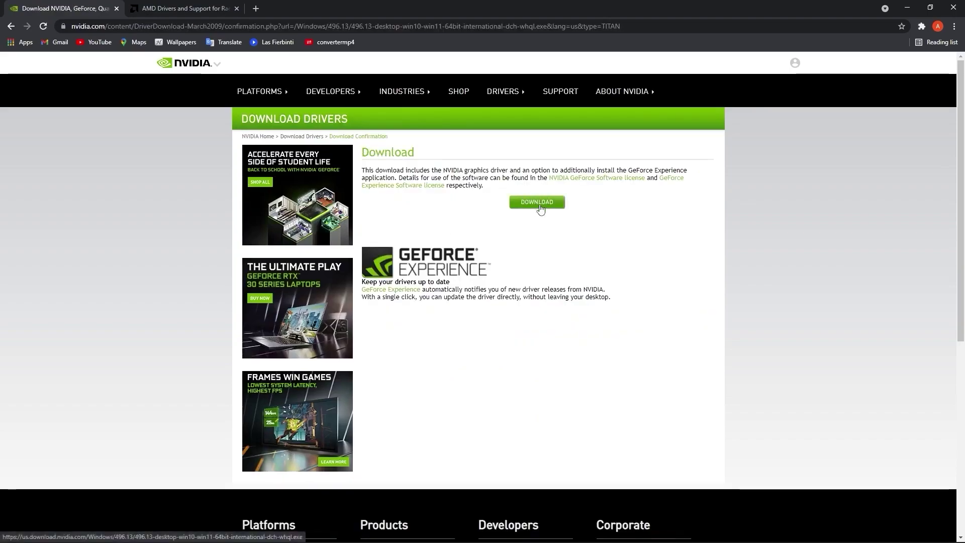
On AMD's site select Graphics > Radeon RX 5300 Series > RX 5300 and submit
left_click(203, 8)
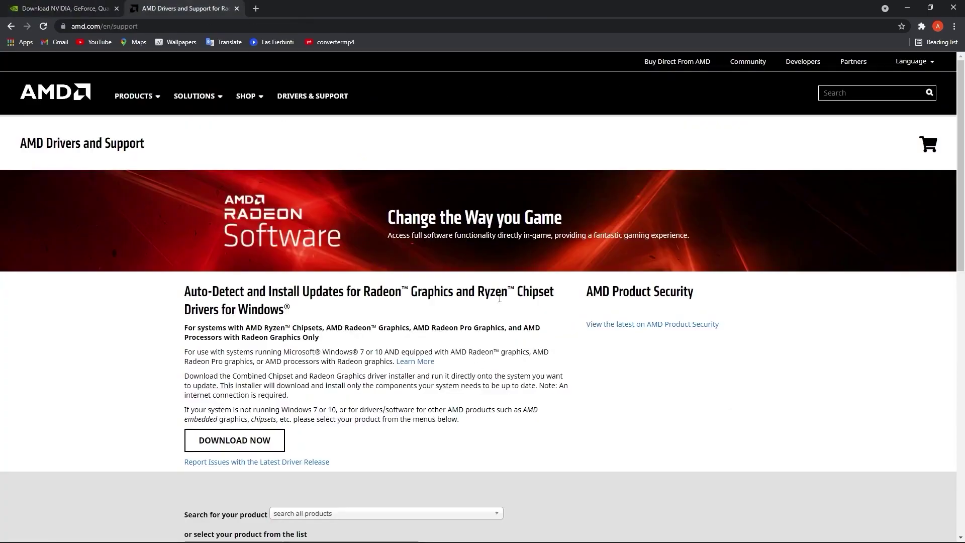
scroll(499, 298, "down", 4)
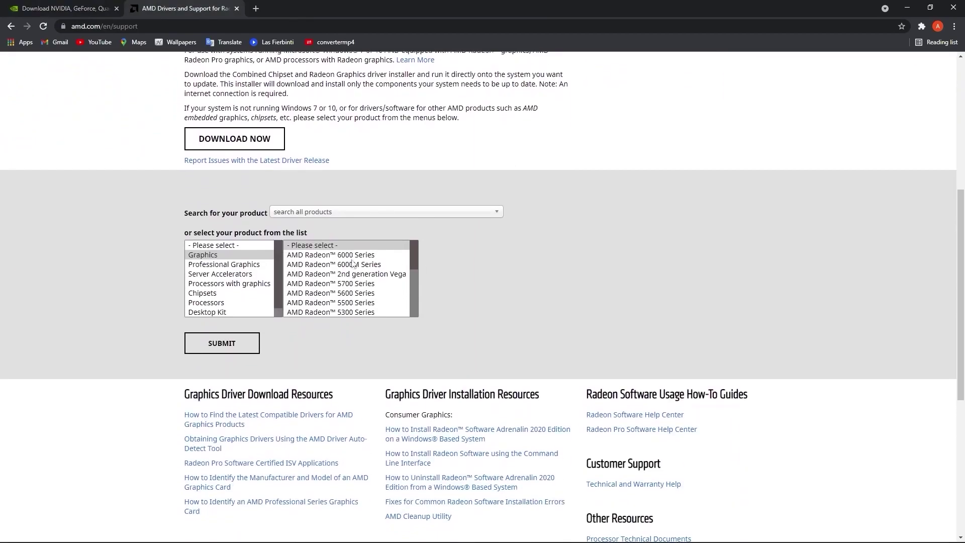
scroll(339, 262, "down", 1)
left_click(324, 266)
scroll(351, 290, "down", 3)
left_click(455, 255)
left_click(588, 256)
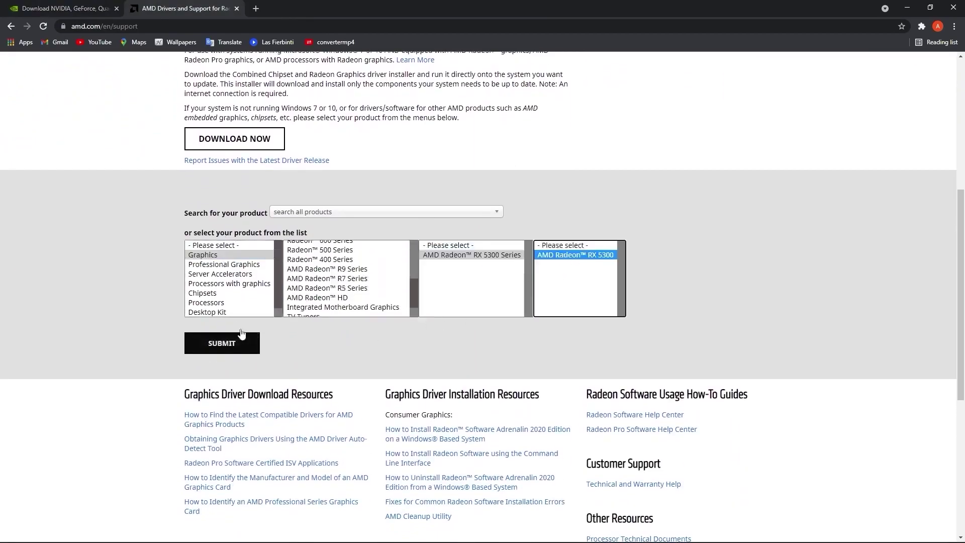
left_click(224, 348)
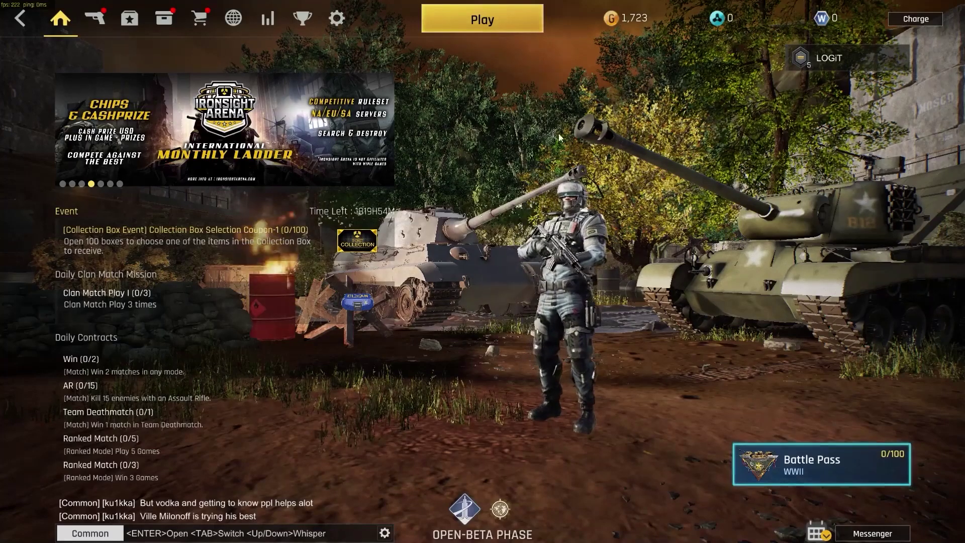
In Ironsight's video settings keep the 1920x1080 75hz resolution
left_click(337, 20)
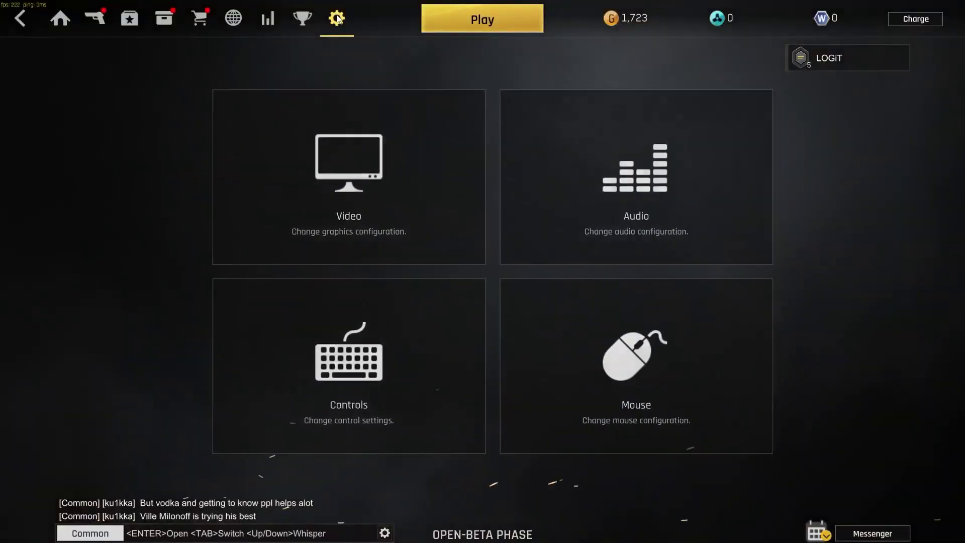
left_click(331, 162)
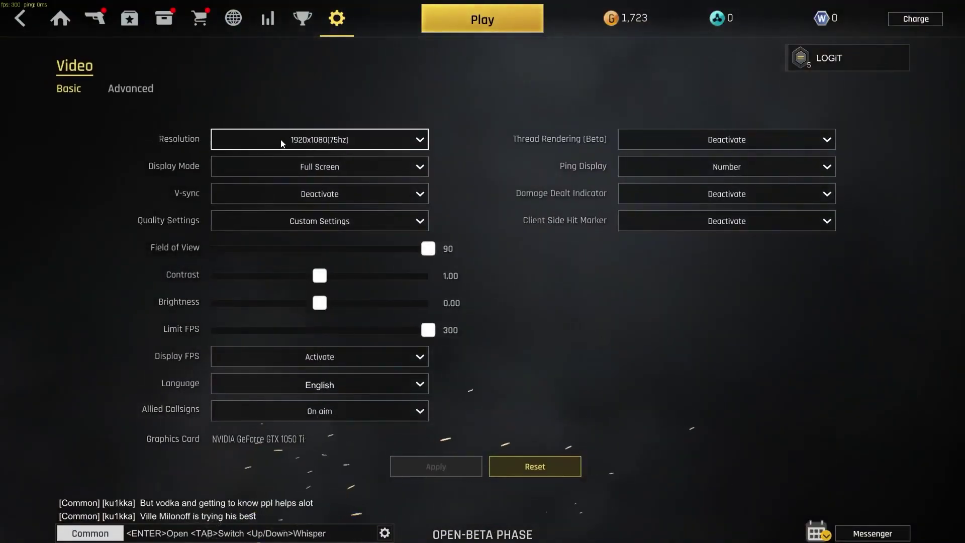
left_click(284, 139)
scroll(355, 250, "down", 2)
scroll(352, 241, "down", 2)
scroll(352, 241, "down", 3)
left_click(336, 263)
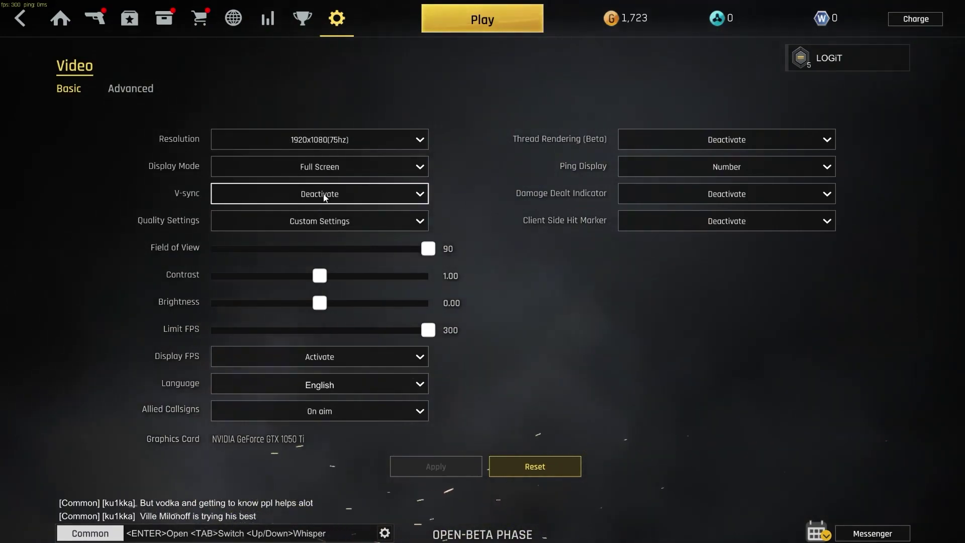
Set Quality Settings to Low, nudge the field of view and keep the FPS counter activated
left_click(290, 221)
left_click(326, 301)
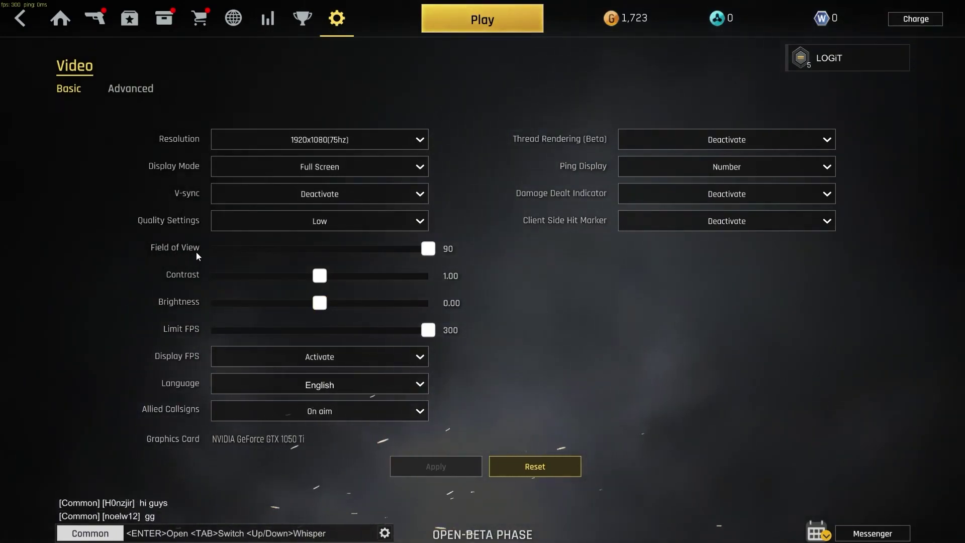
mouse_move(428, 250)
left_mouse_down()
mouse_move(393, 250)
mouse_move(437, 257)
left_mouse_up()
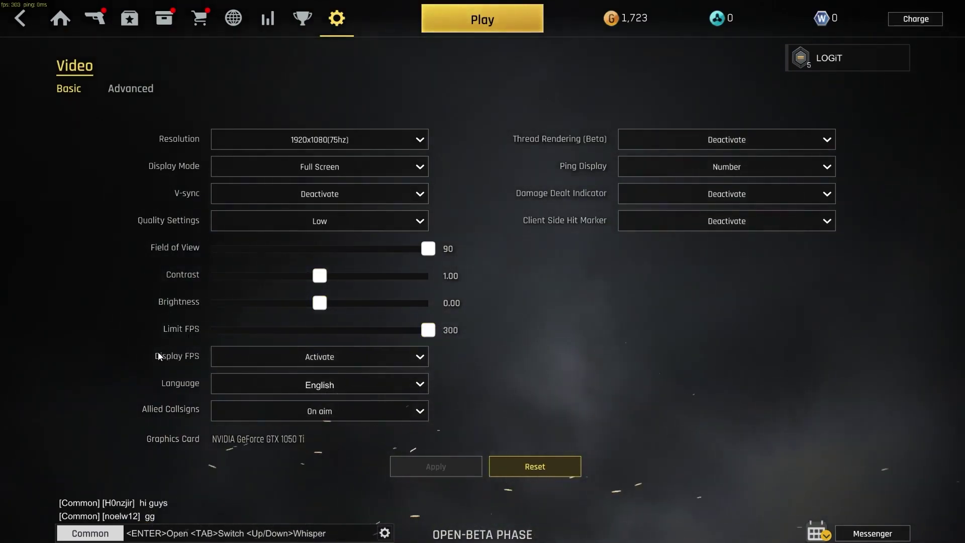
left_click(311, 355)
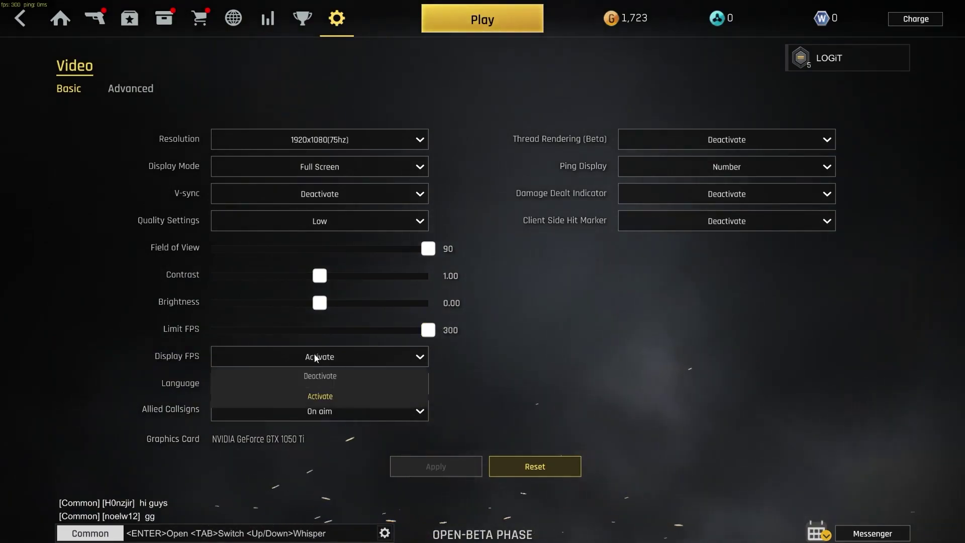
left_click(325, 397)
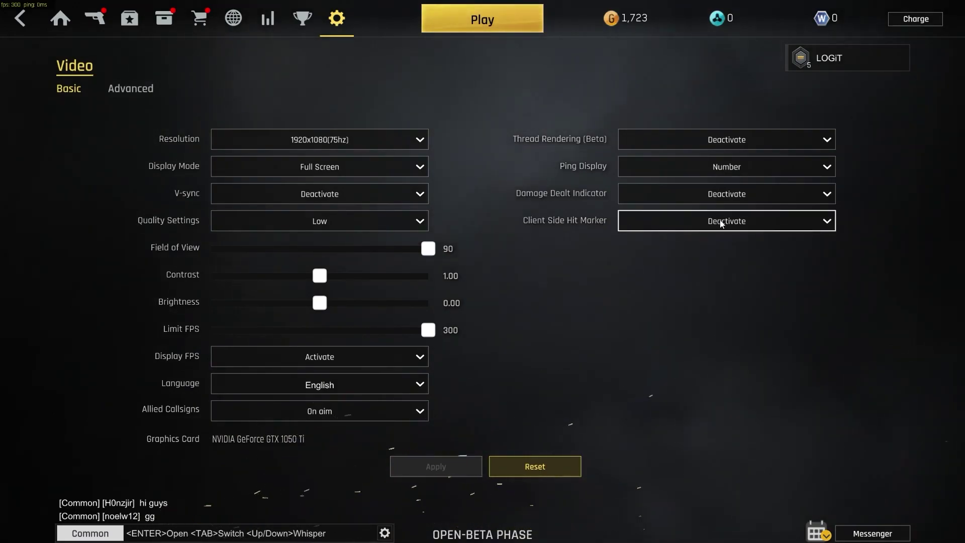
On the Advanced tab keep texture quality Average and set Fog quality to Deactivate
left_click(136, 91)
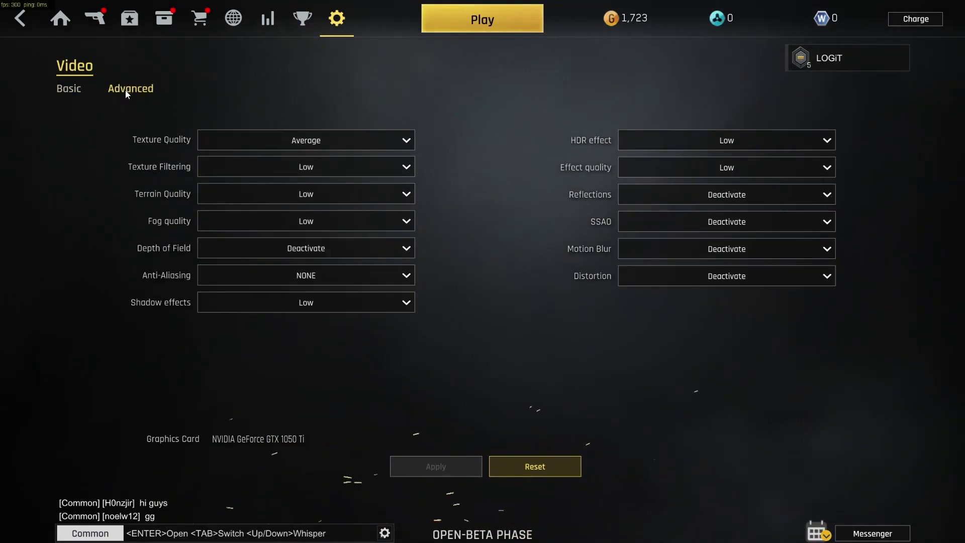
left_click(291, 143)
left_click(305, 193)
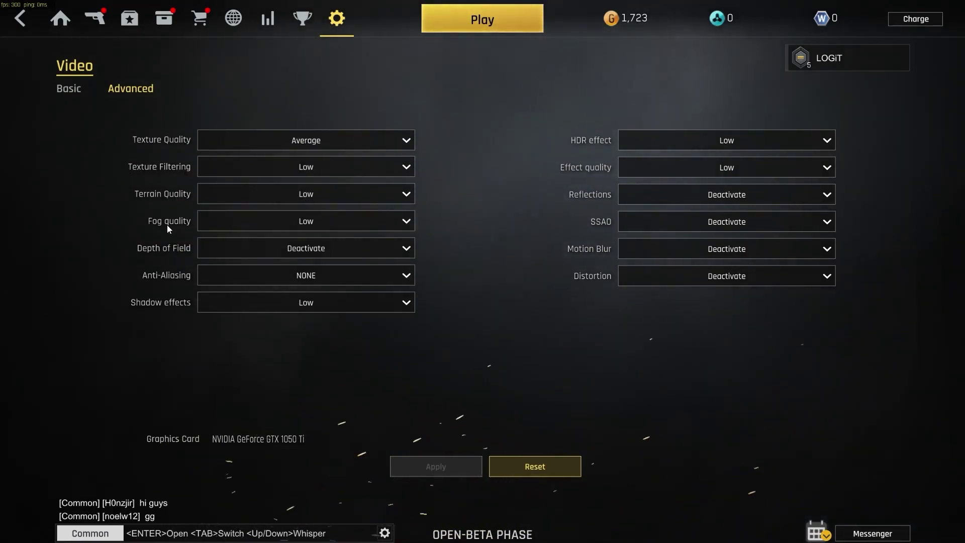
left_click(234, 221)
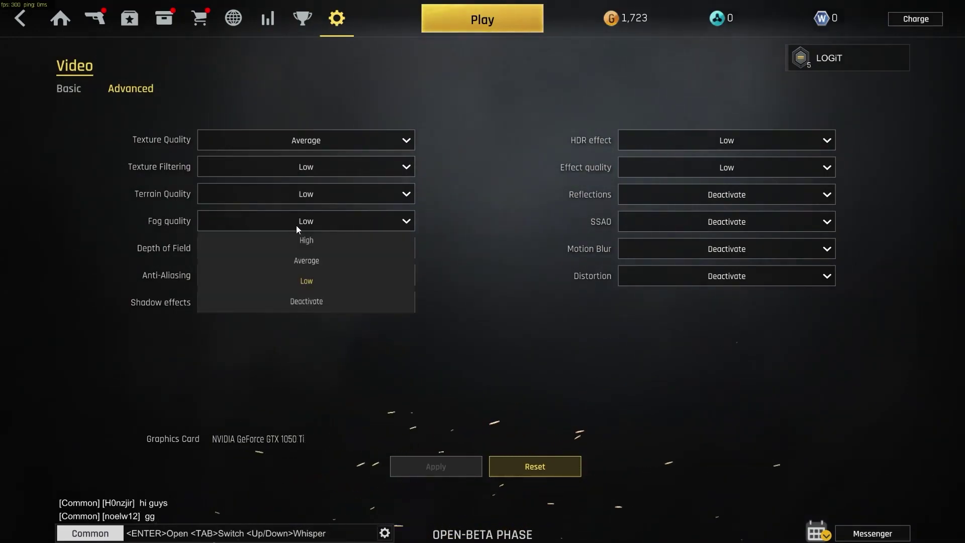
left_click(311, 300)
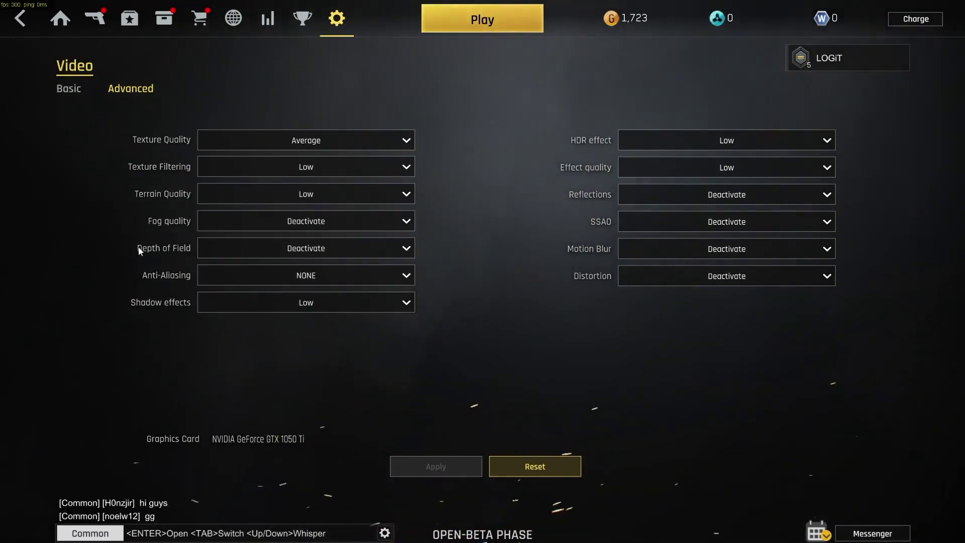